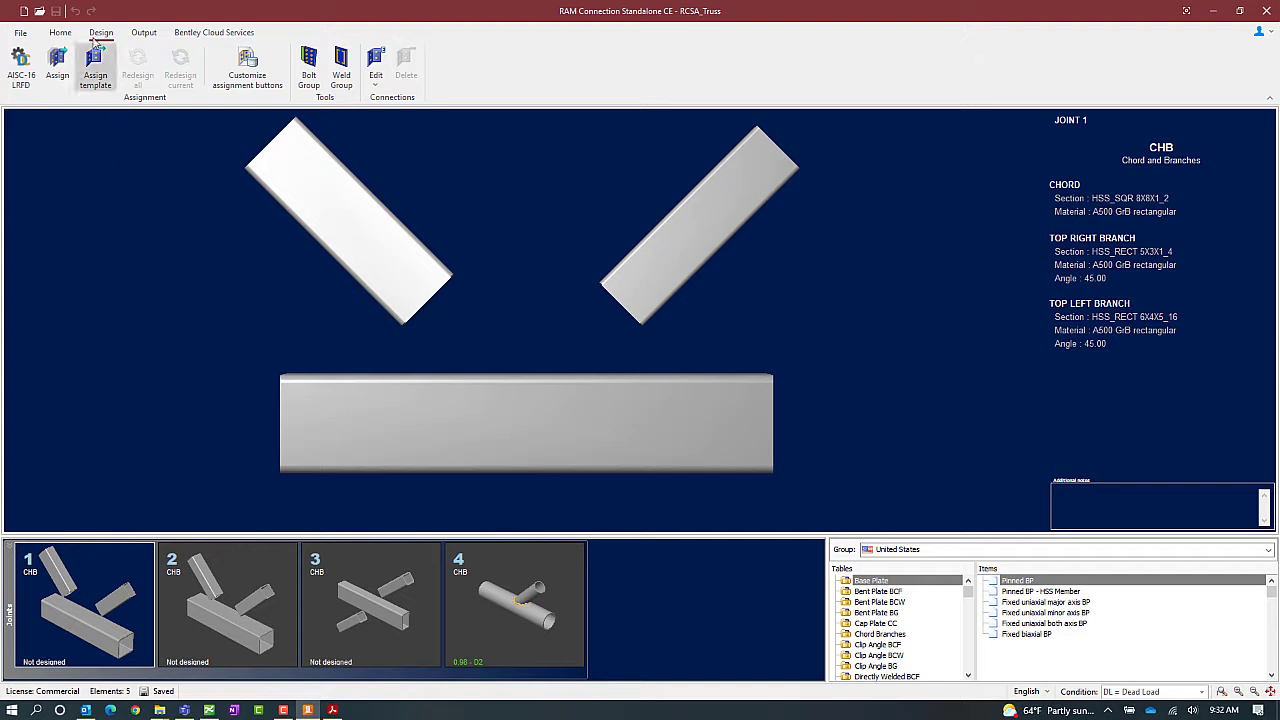
Assign the CHB Smart Connection to joint 1 and dismiss the confirmation message
{"action": "left_click", "coordinate": [57, 84]}
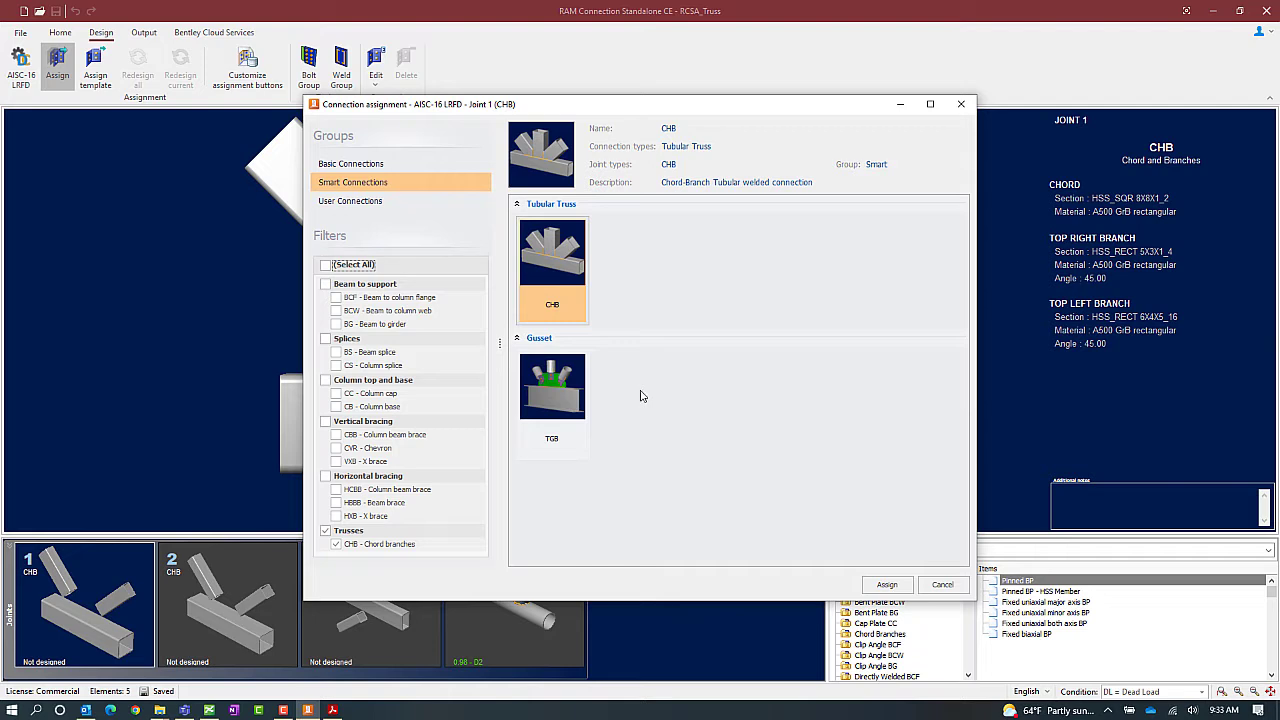
{"action": "left_click", "coordinate": [570, 294]}
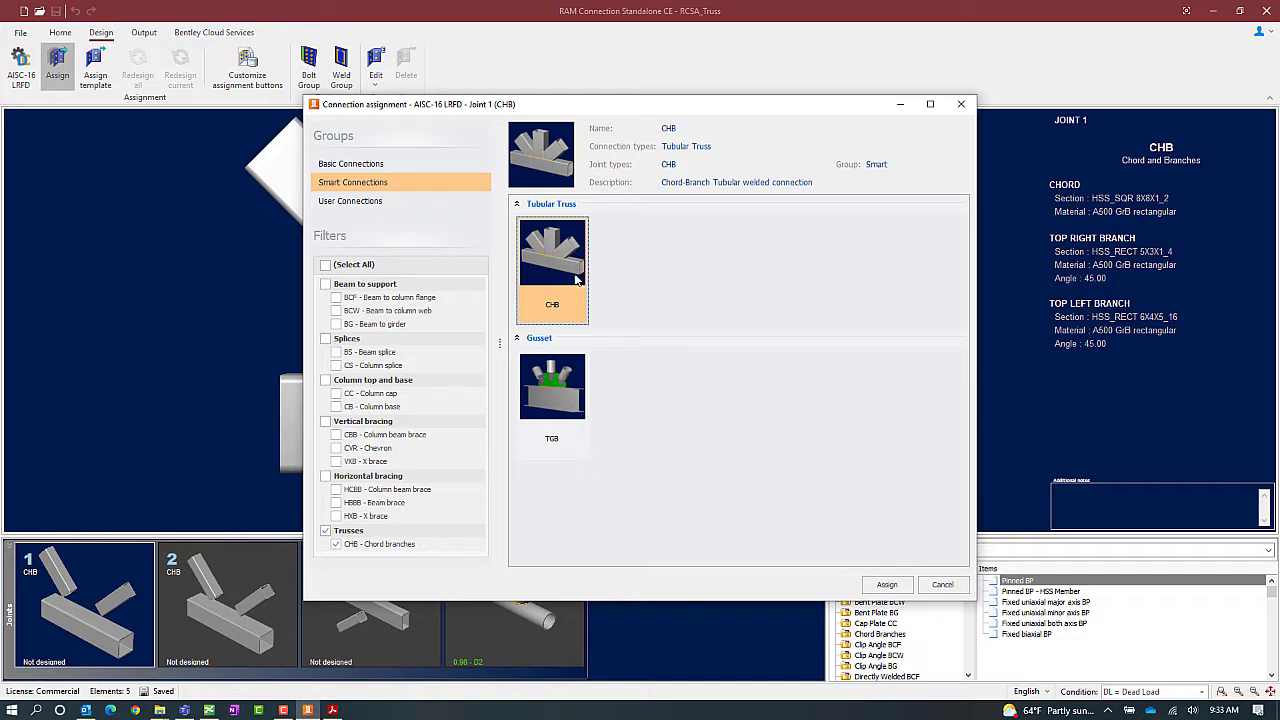
{"action": "left_click", "coordinate": [887, 585]}
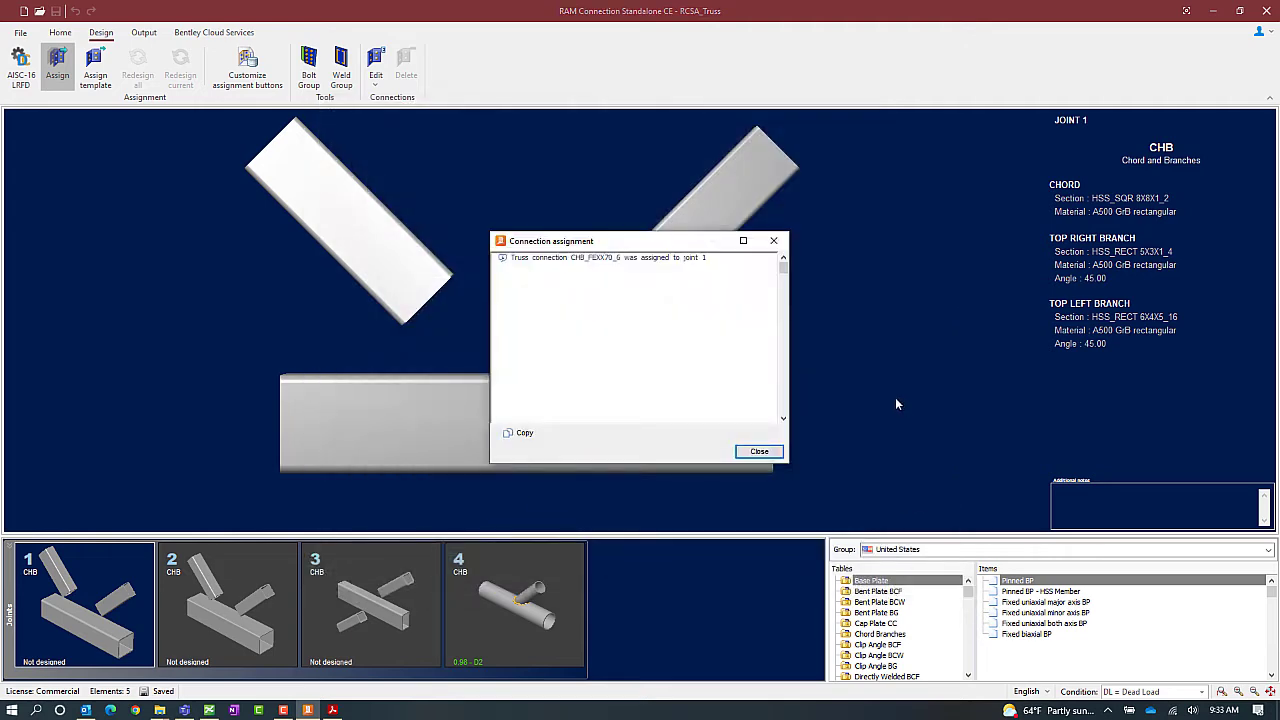
{"action": "left_click", "coordinate": [759, 452]}
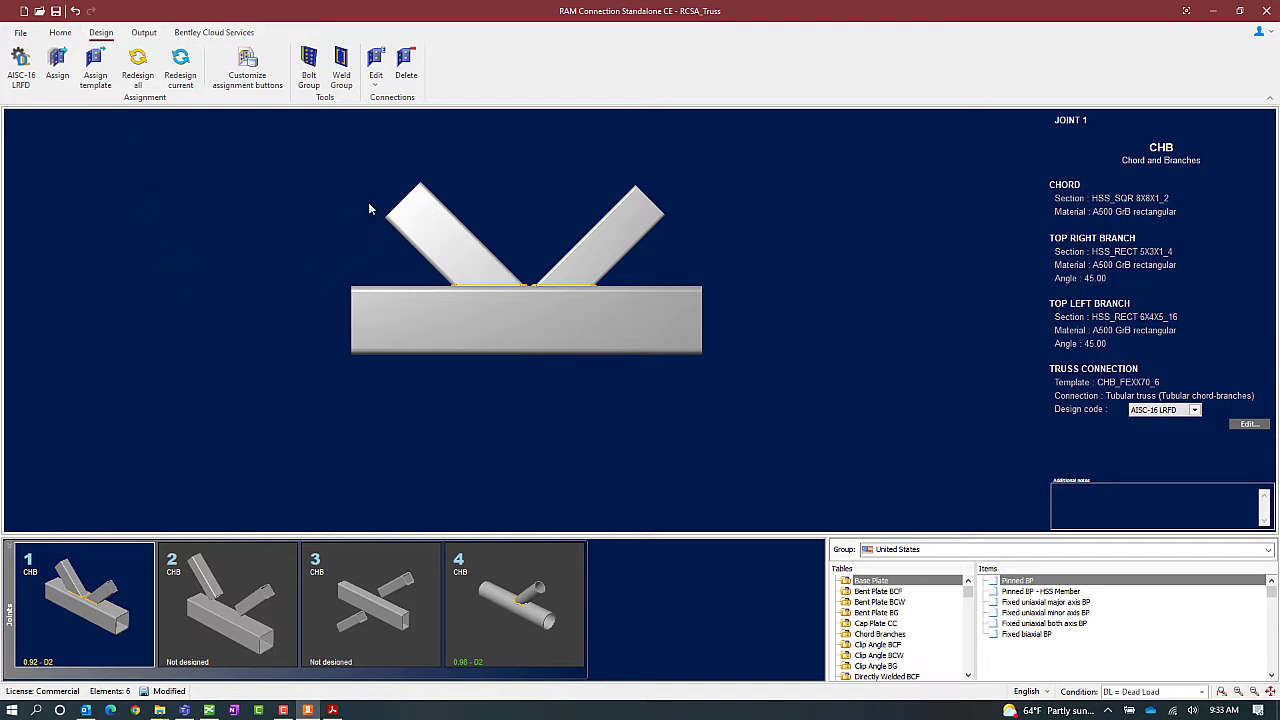
Open joint 1's truss connection in the Connection Pad, keeping reinforcement plate type None
{"action": "left_click", "coordinate": [379, 81]}
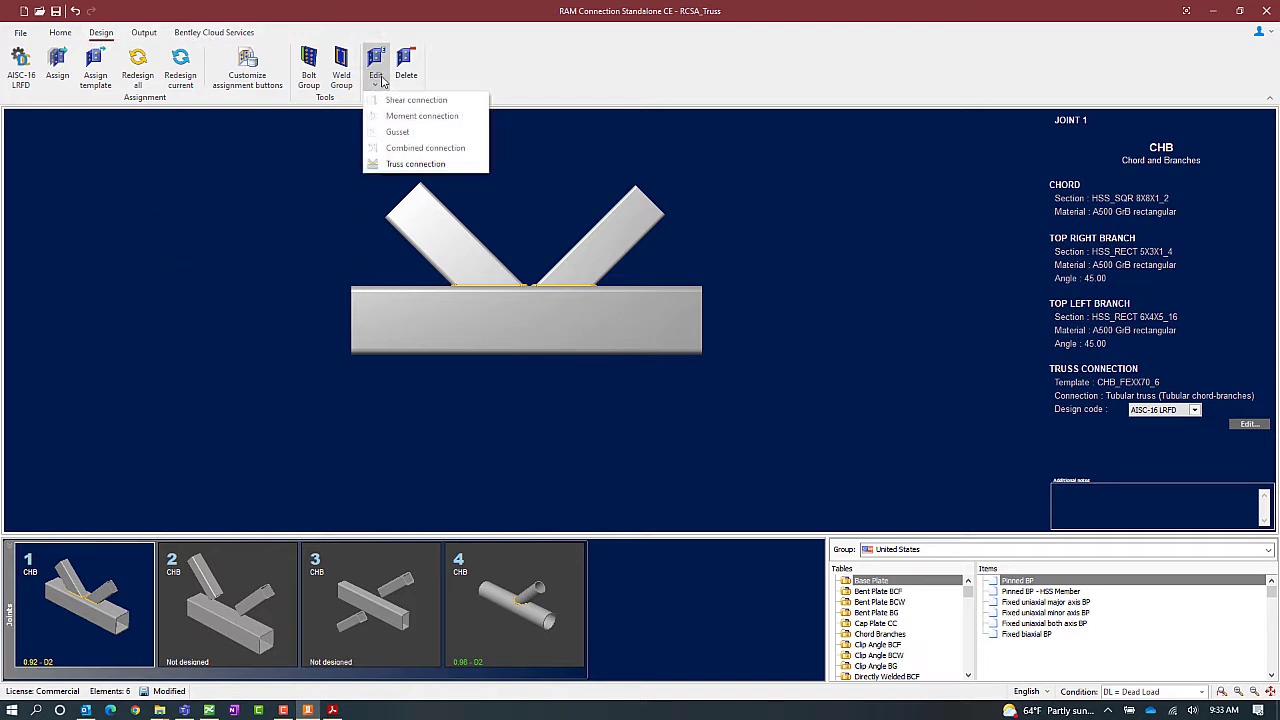
{"action": "left_click", "coordinate": [412, 164]}
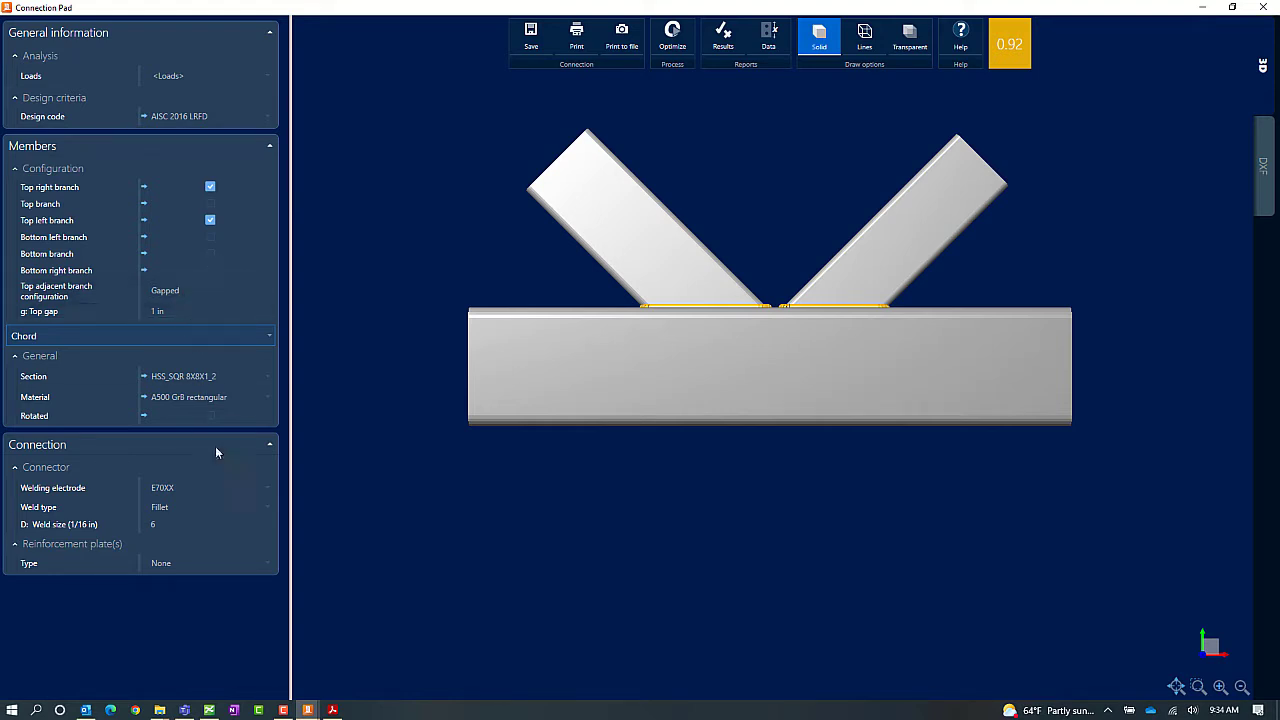
{"action": "left_click", "coordinate": [218, 563]}
{"action": "left_click", "coordinate": [218, 563]}
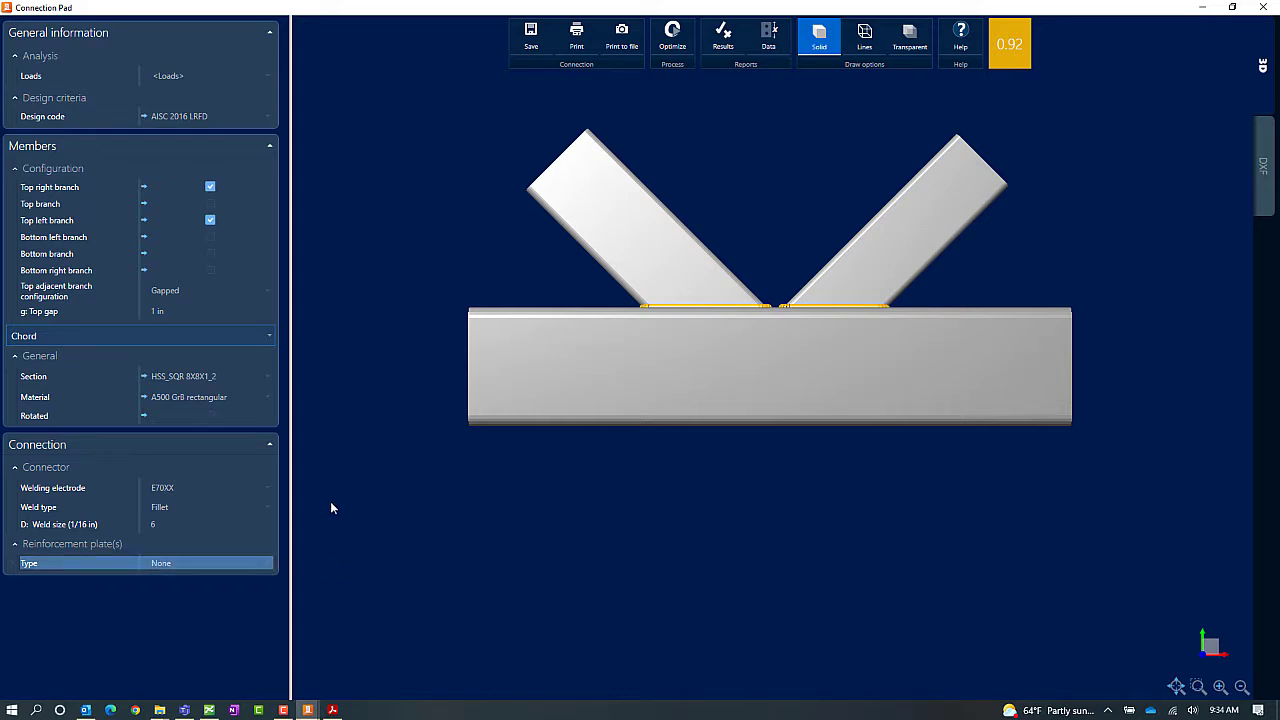
{"action": "left_click", "coordinate": [179, 292]}
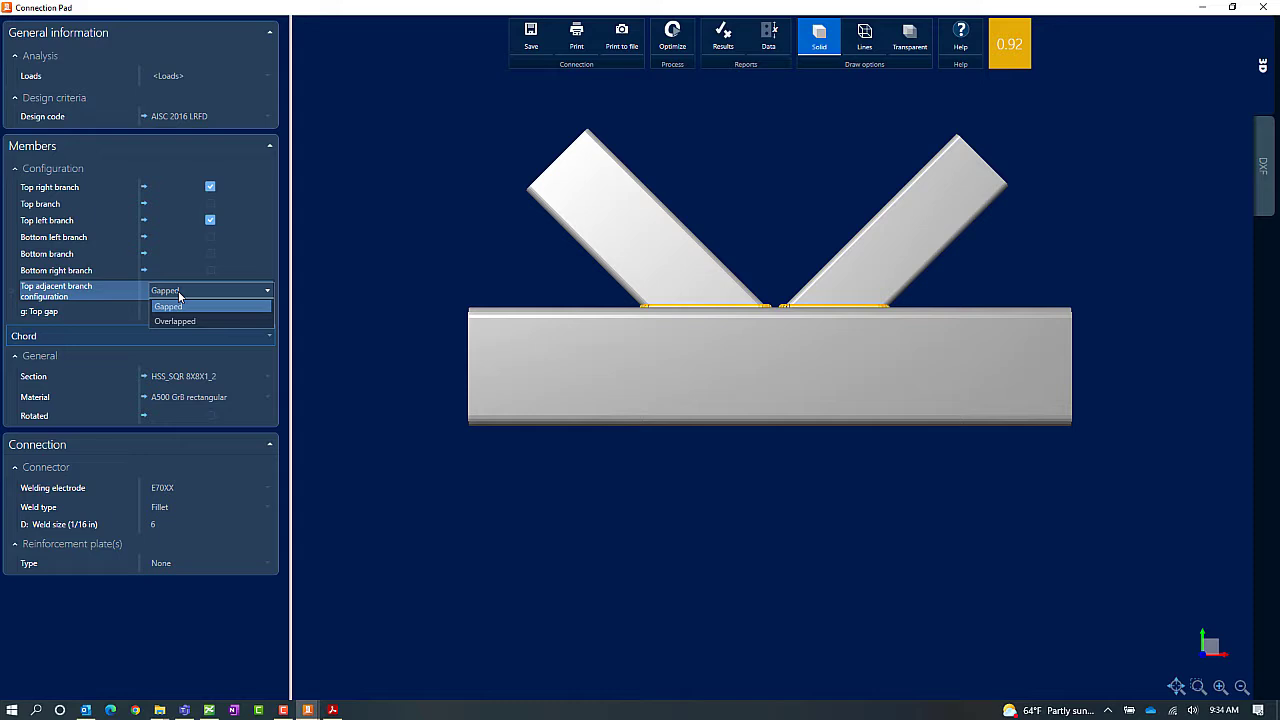
Set joint 1's top adjacent branches to Overlapped with a 3.78 in top overlap
{"action": "left_click", "coordinate": [175, 306]}
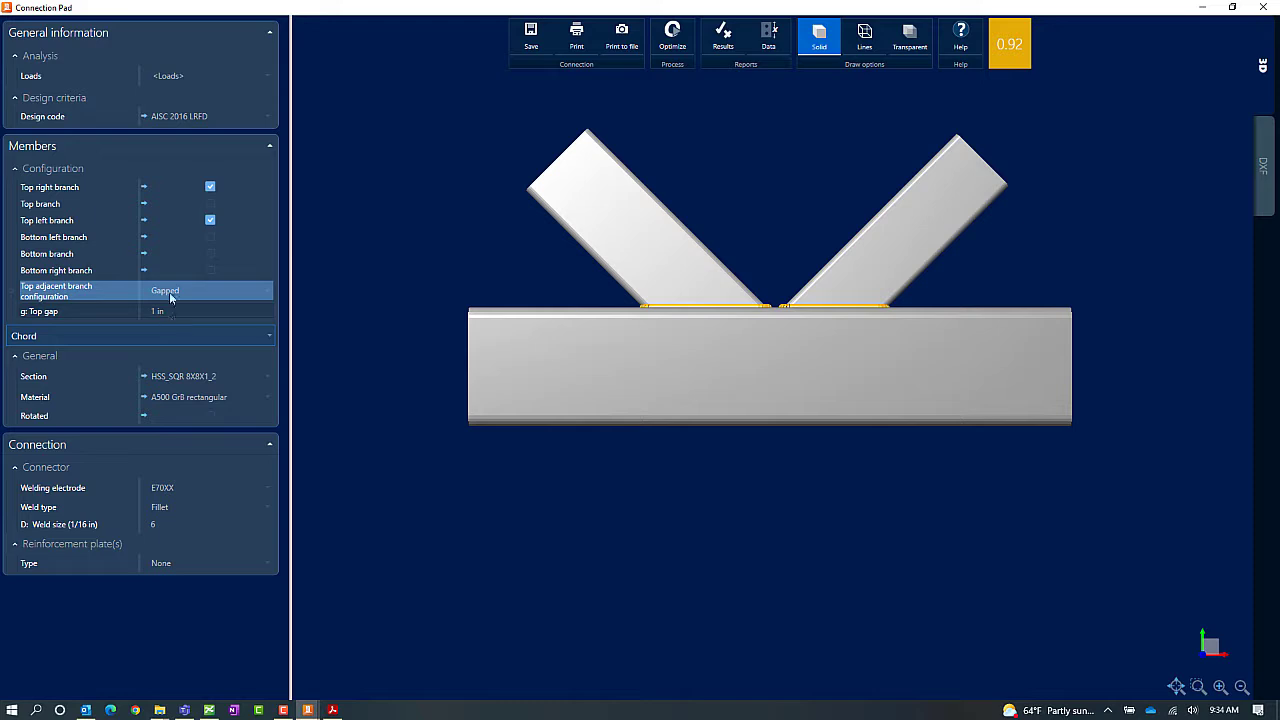
{"action": "left_click", "coordinate": [166, 292]}
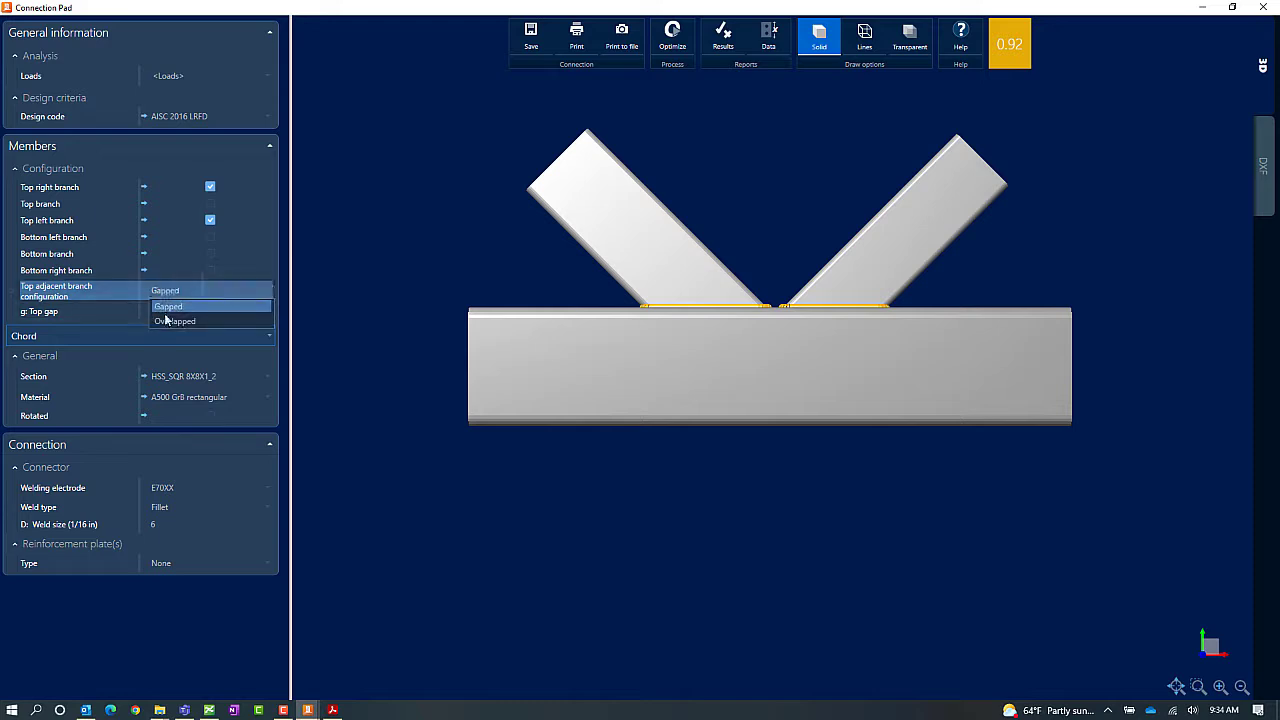
{"action": "left_click", "coordinate": [166, 321]}
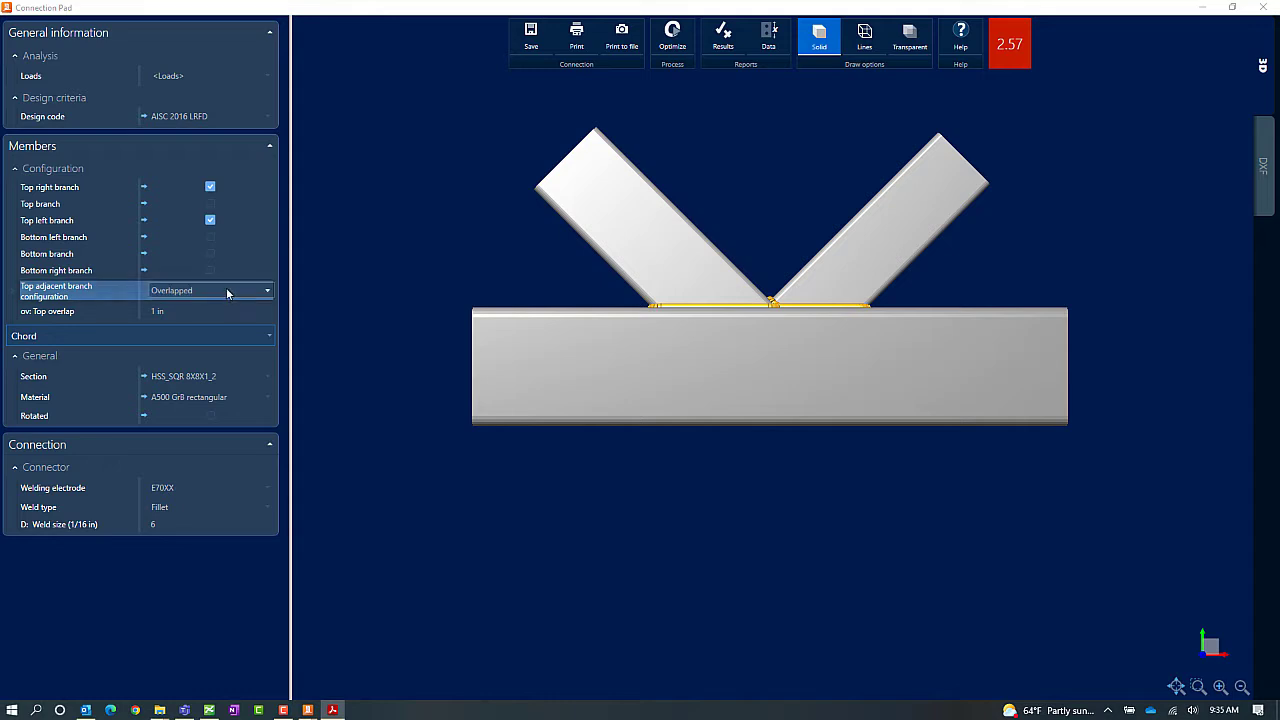
{"action": "left_click", "coordinate": [180, 312]}
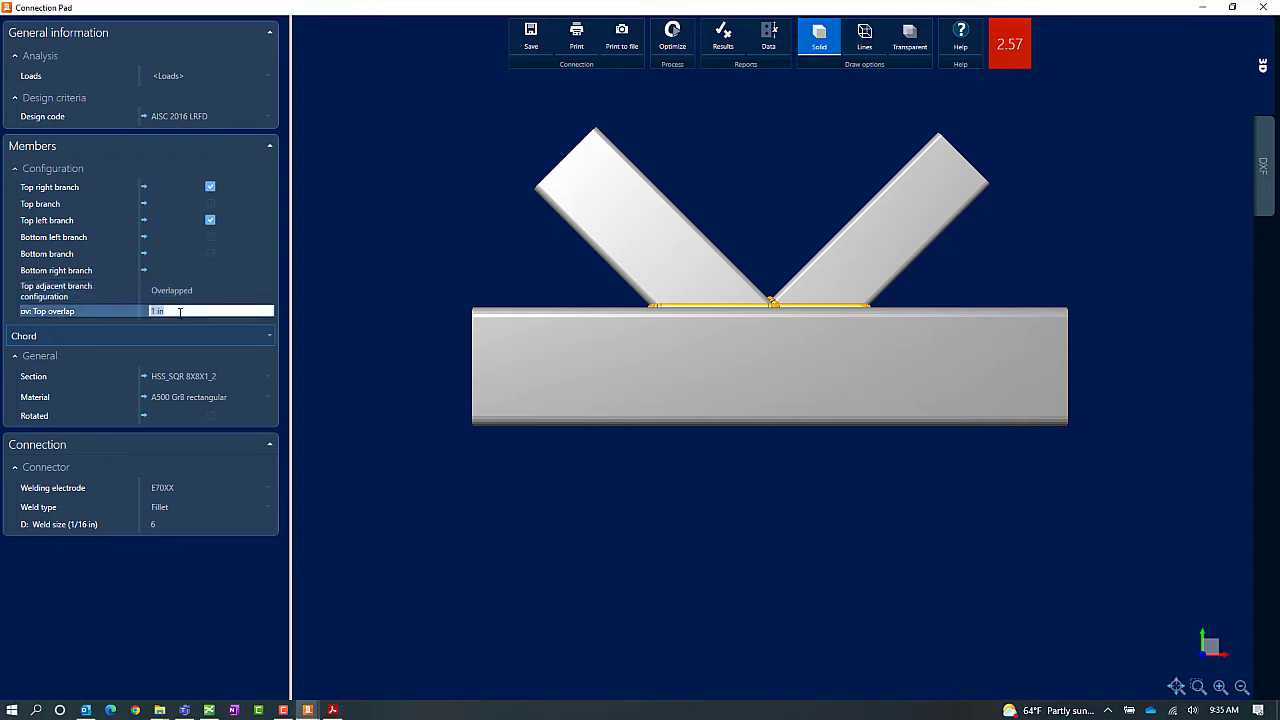
{"action": "type", "text": "3.78"}
{"action": "key", "text": "Return"}
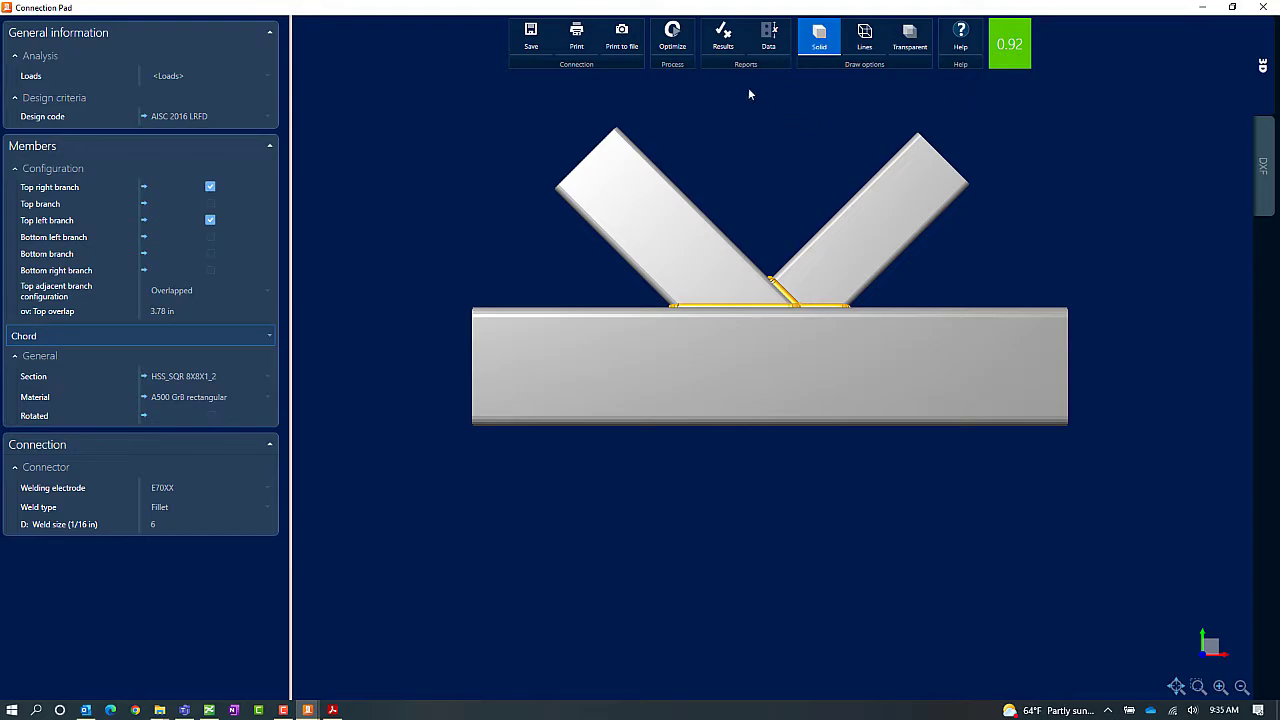
{"action": "left_click", "coordinate": [725, 45]}
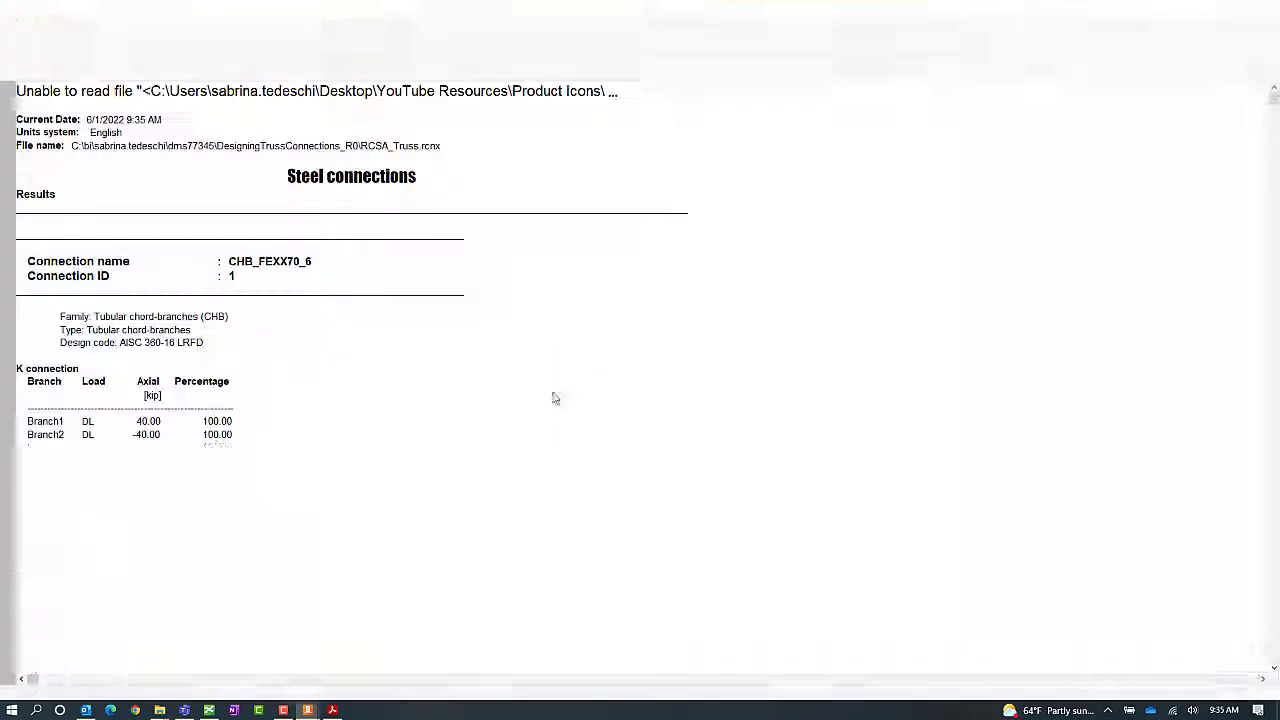
{"action": "scroll", "coordinate": [543, 408], "scroll_direction": "down", "scroll_amount": 8}
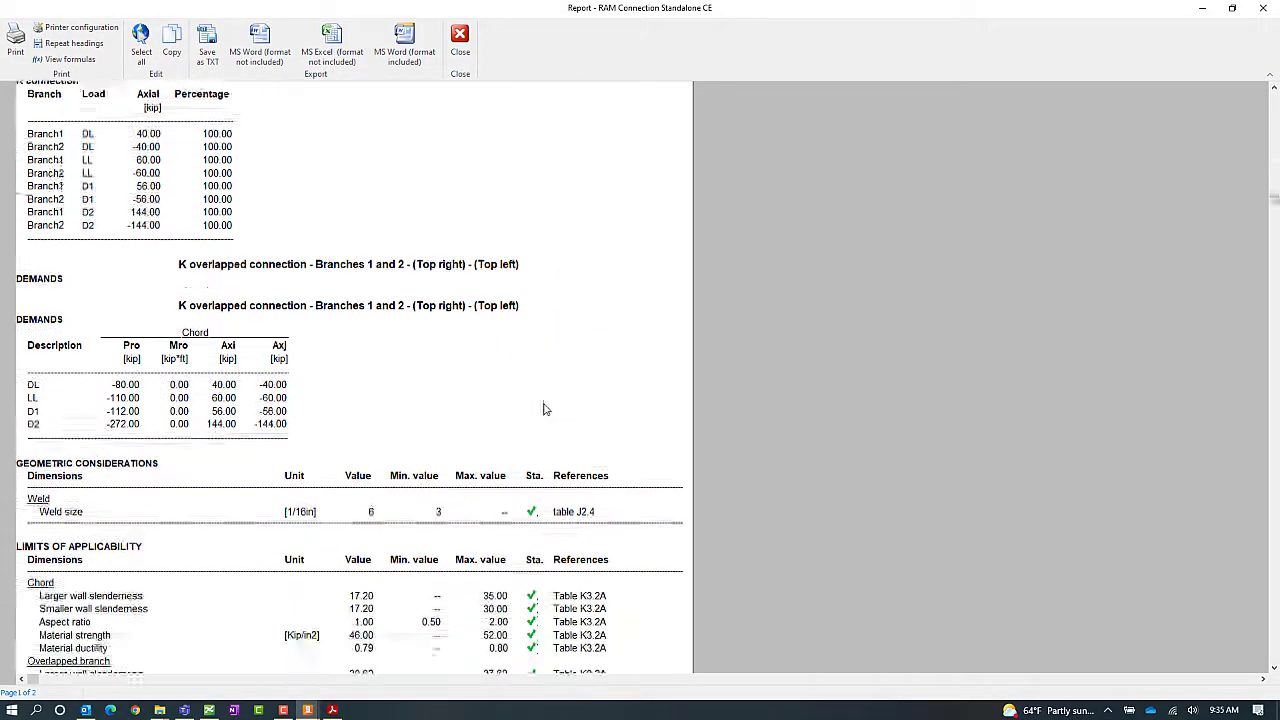
{"action": "scroll", "coordinate": [549, 408], "scroll_direction": "down", "scroll_amount": 6}
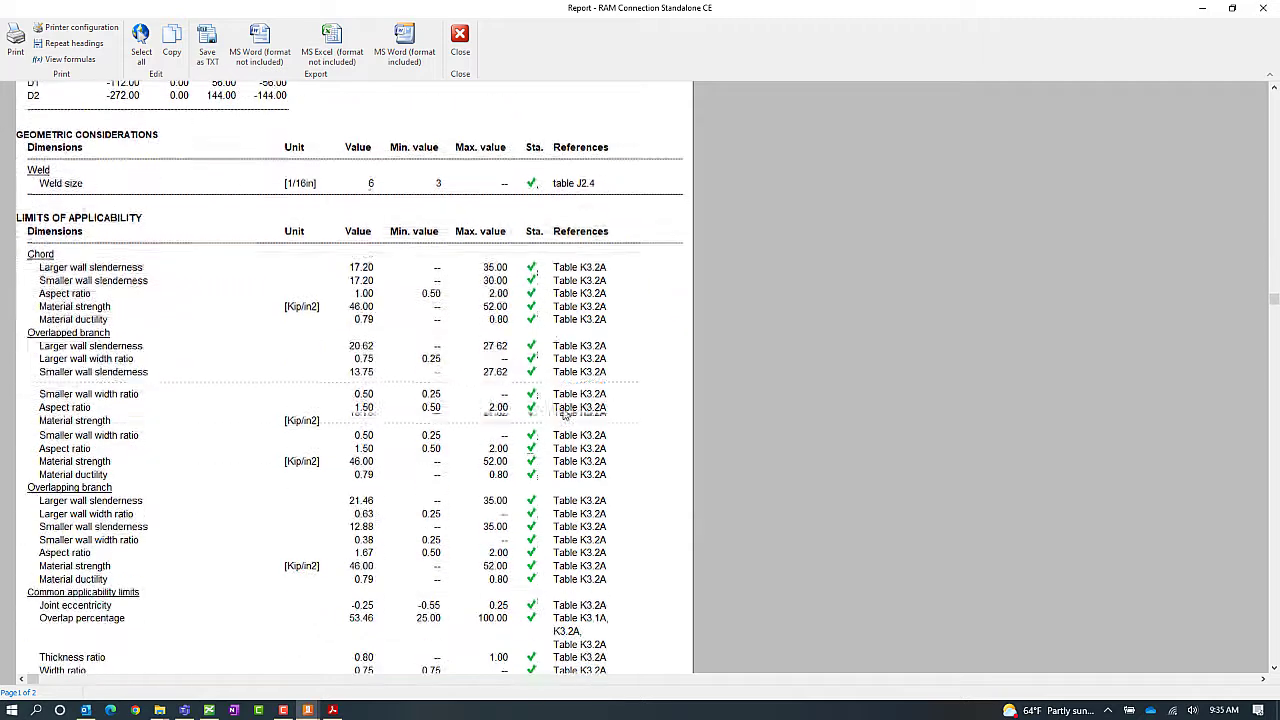
{"action": "scroll", "coordinate": [566, 412], "scroll_direction": "up", "scroll_amount": 2}
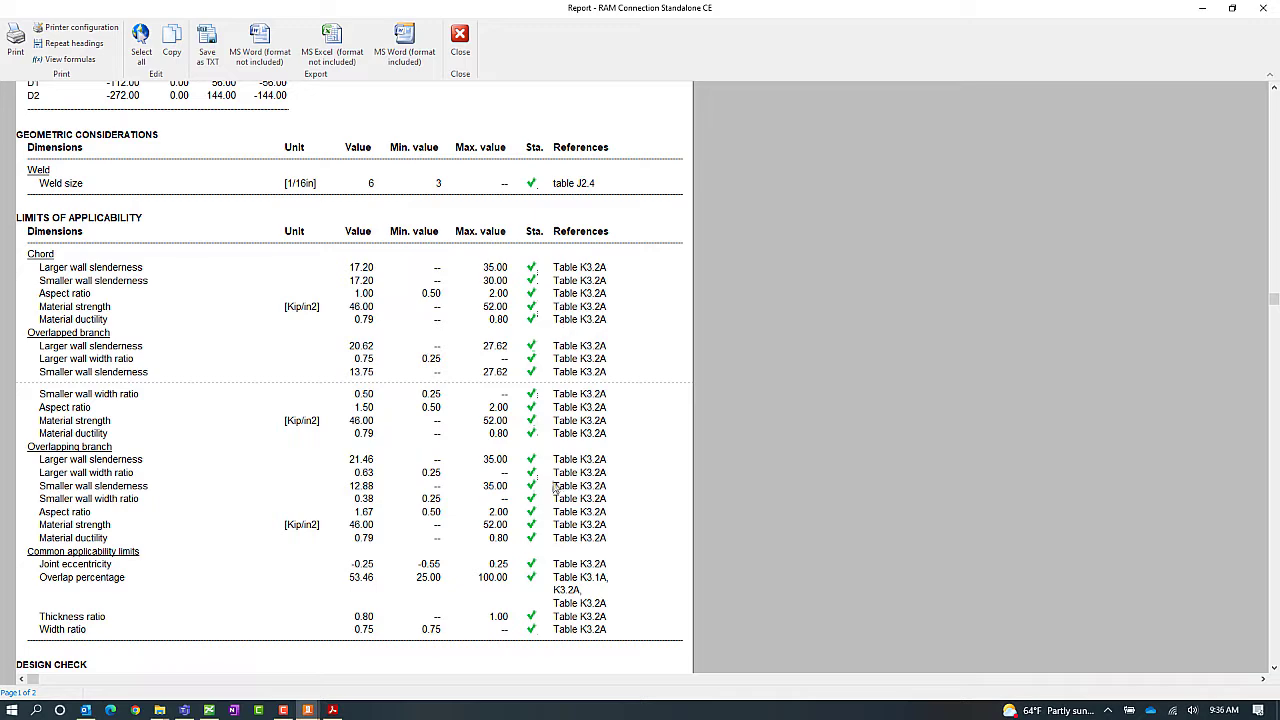
{"action": "left_click", "coordinate": [463, 50]}
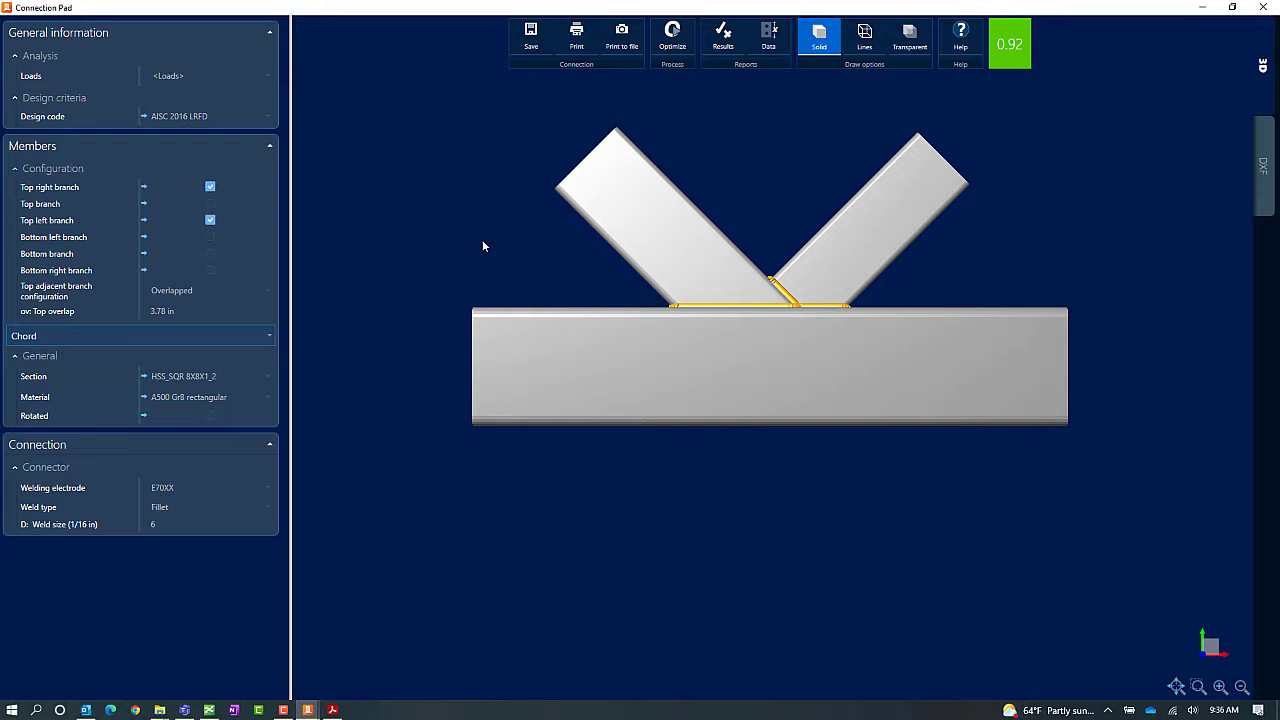
{"action": "left_click", "coordinate": [1261, 170]}
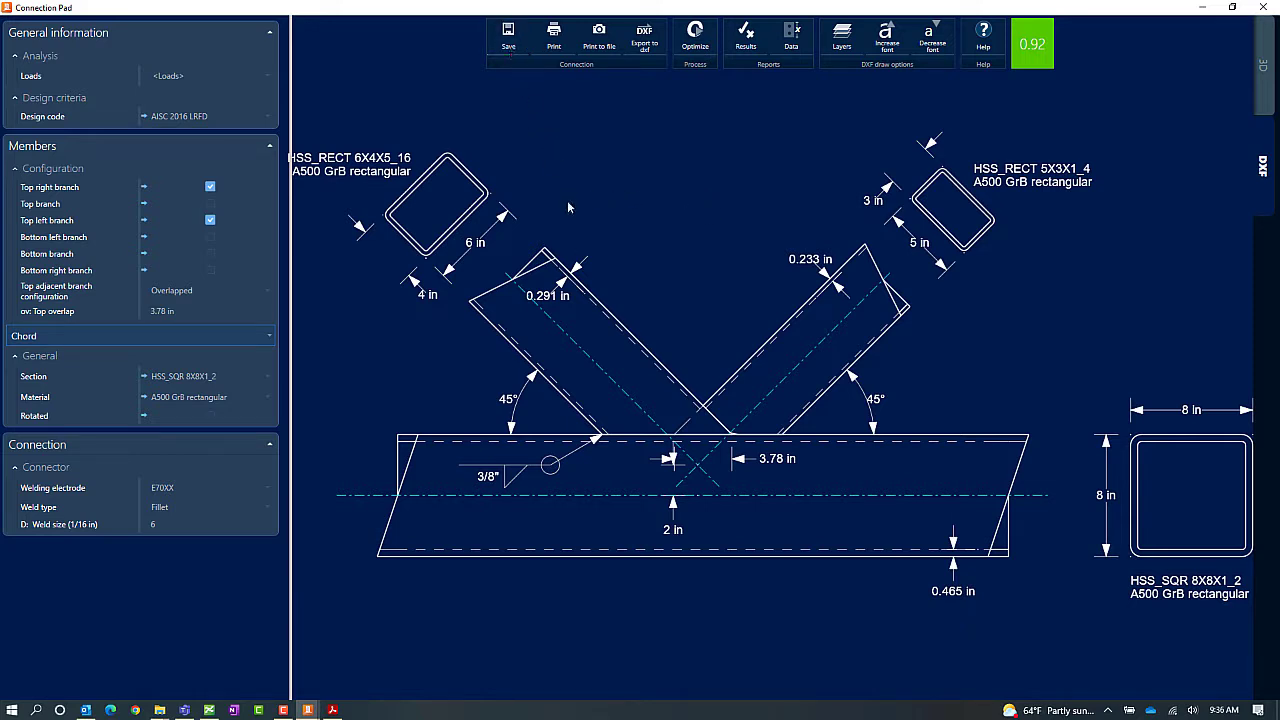
Close the Connection Pad and return to the RCSA_Truss joint overview
{"action": "key", "text": "alt+Tab"}
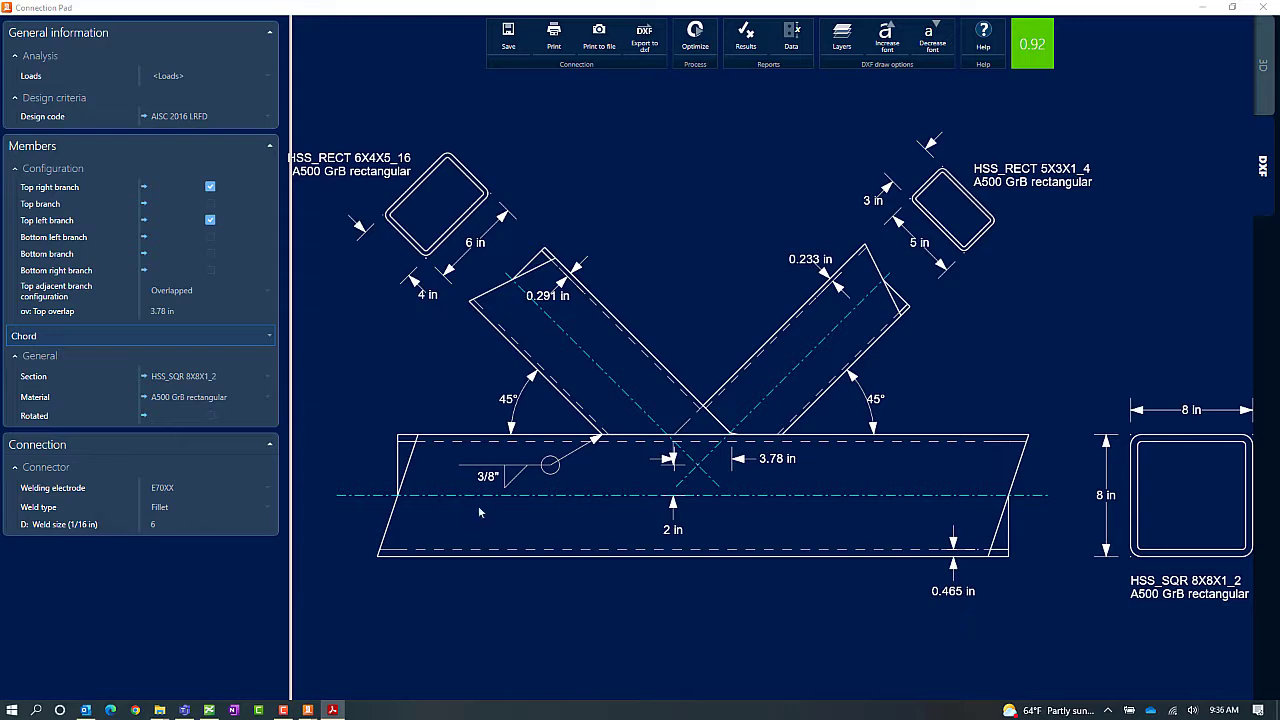
{"action": "left_click", "coordinate": [1266, 7]}
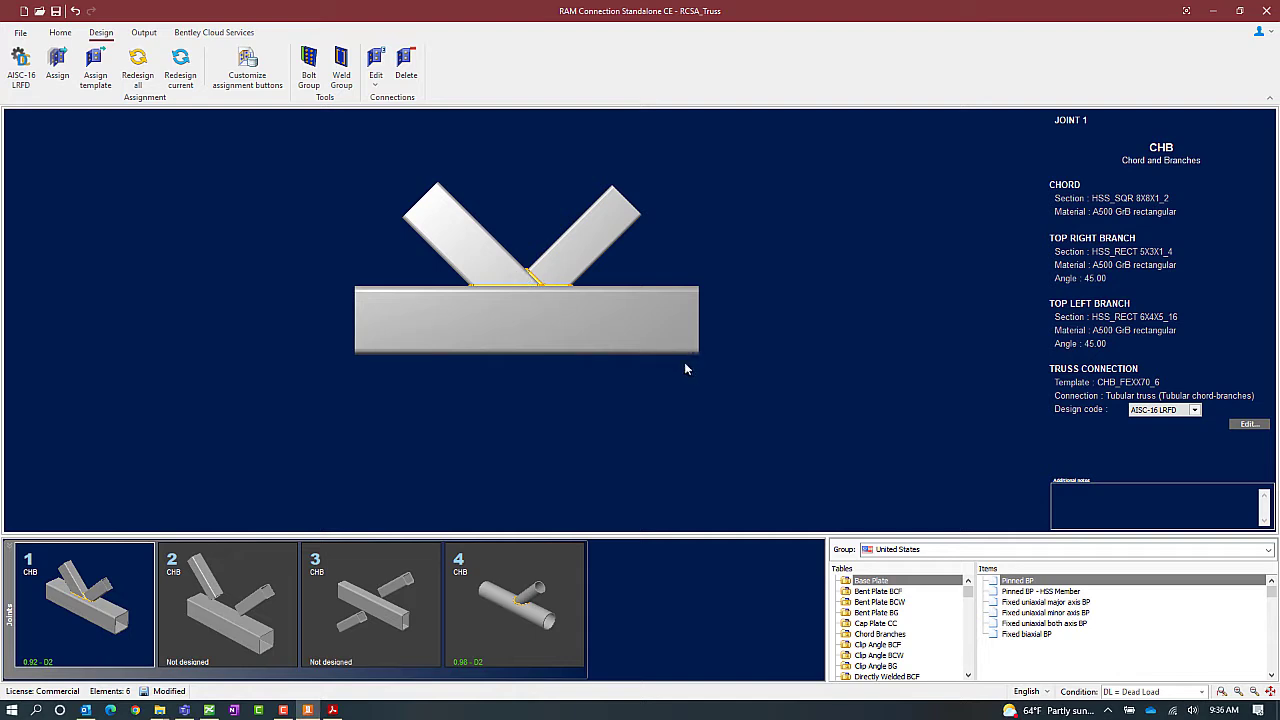
Select joint 2 and assign the CHB connection to it, dismissing the confirmation
{"action": "left_click", "coordinate": [222, 596]}
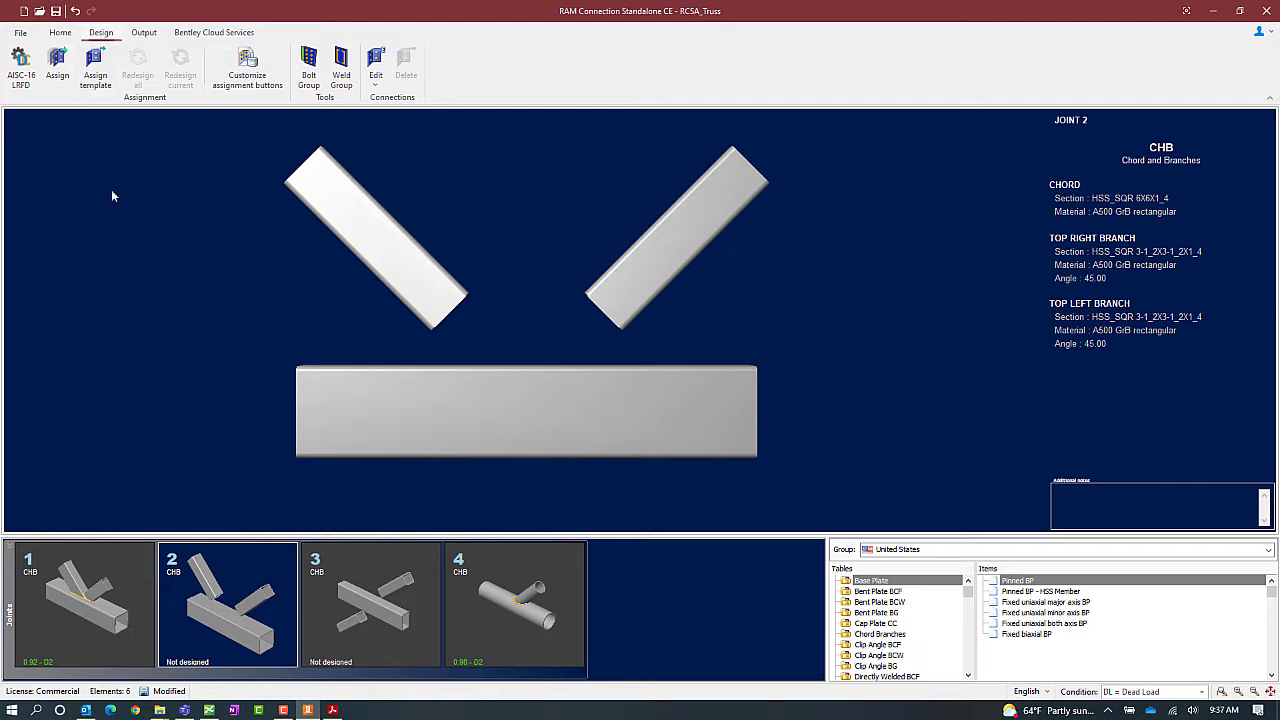
{"action": "left_click", "coordinate": [60, 68]}
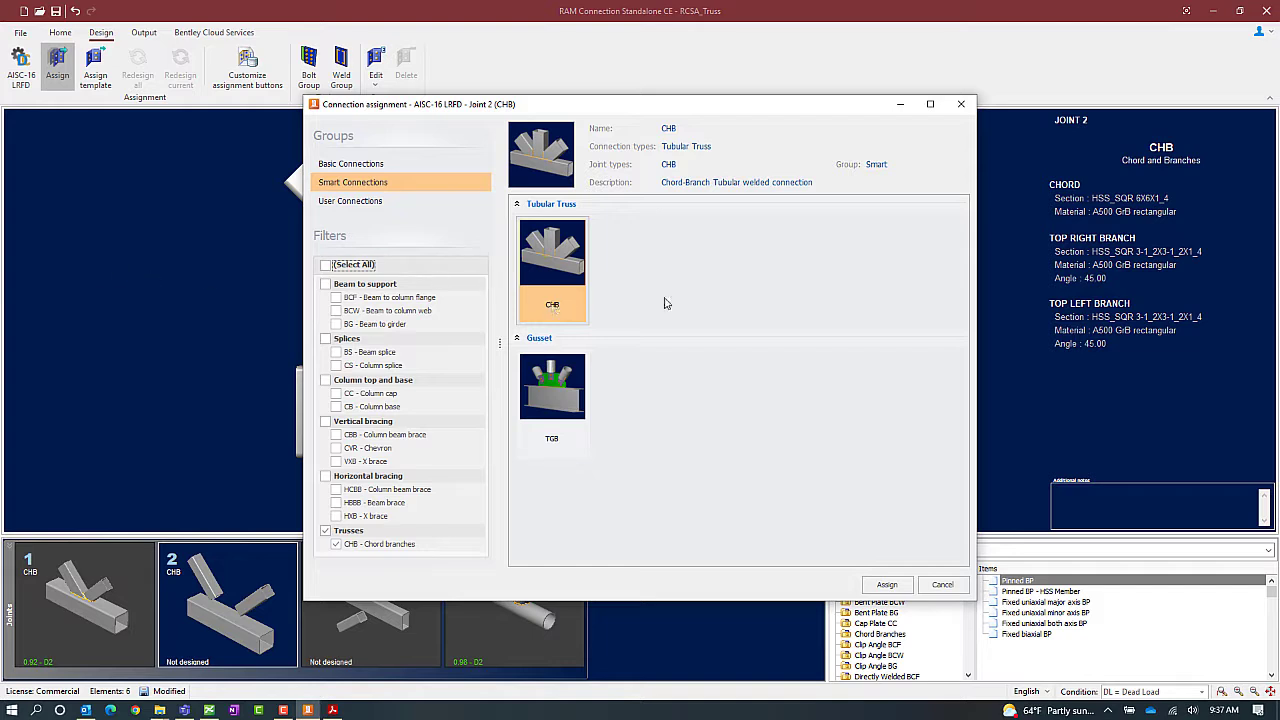
{"action": "left_click", "coordinate": [888, 586]}
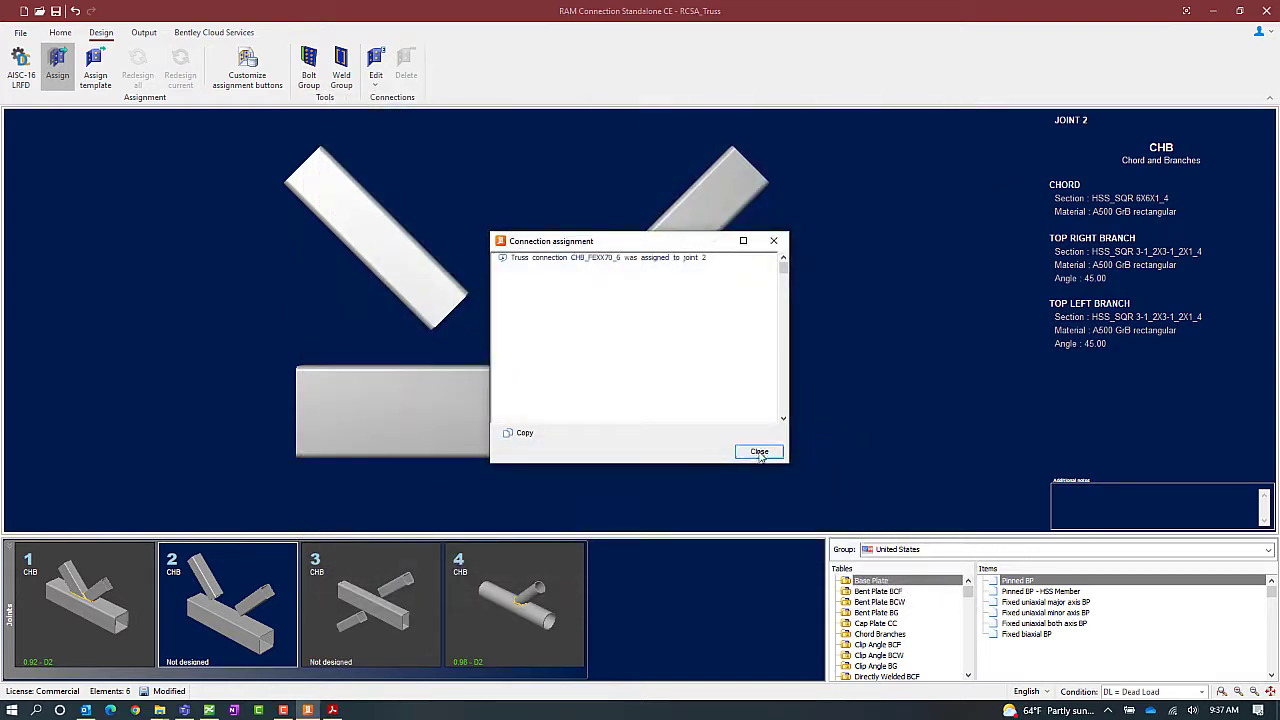
{"action": "left_click", "coordinate": [760, 450]}
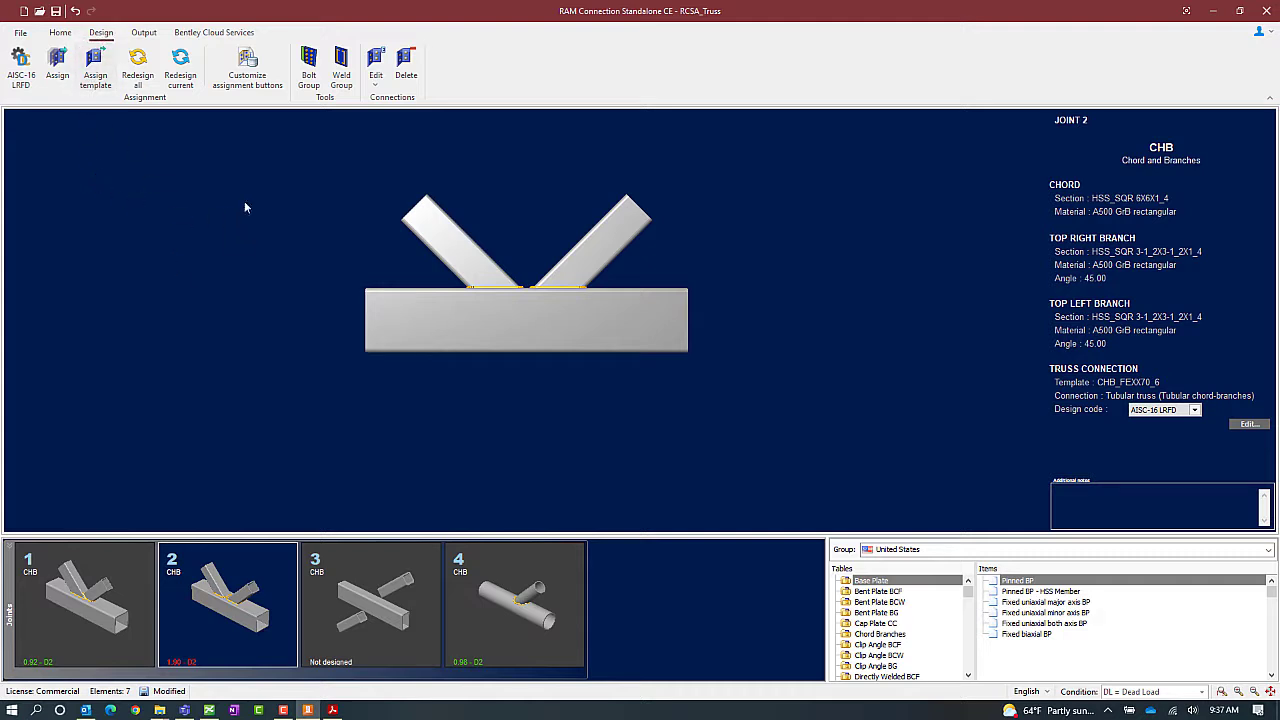
{"action": "left_click", "coordinate": [373, 82]}
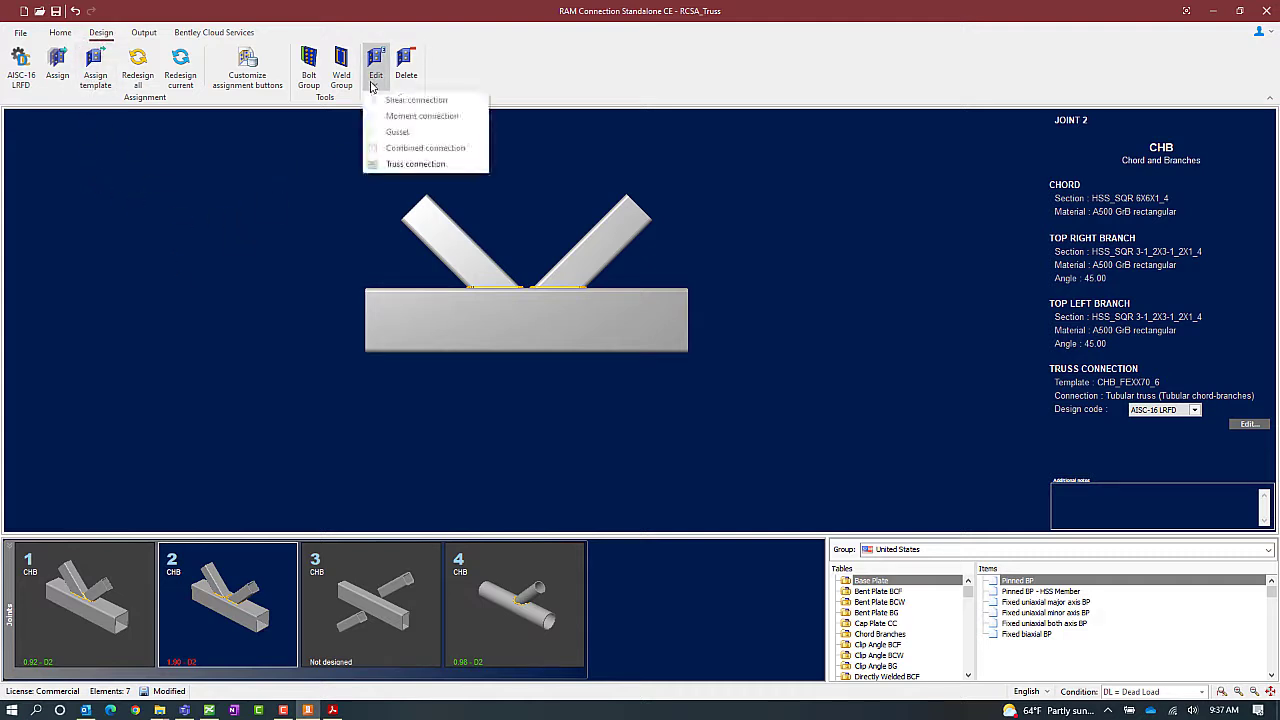
Open joint 2's truss connection and review its report's Design Check and Interaction tables
{"action": "left_click", "coordinate": [410, 164]}
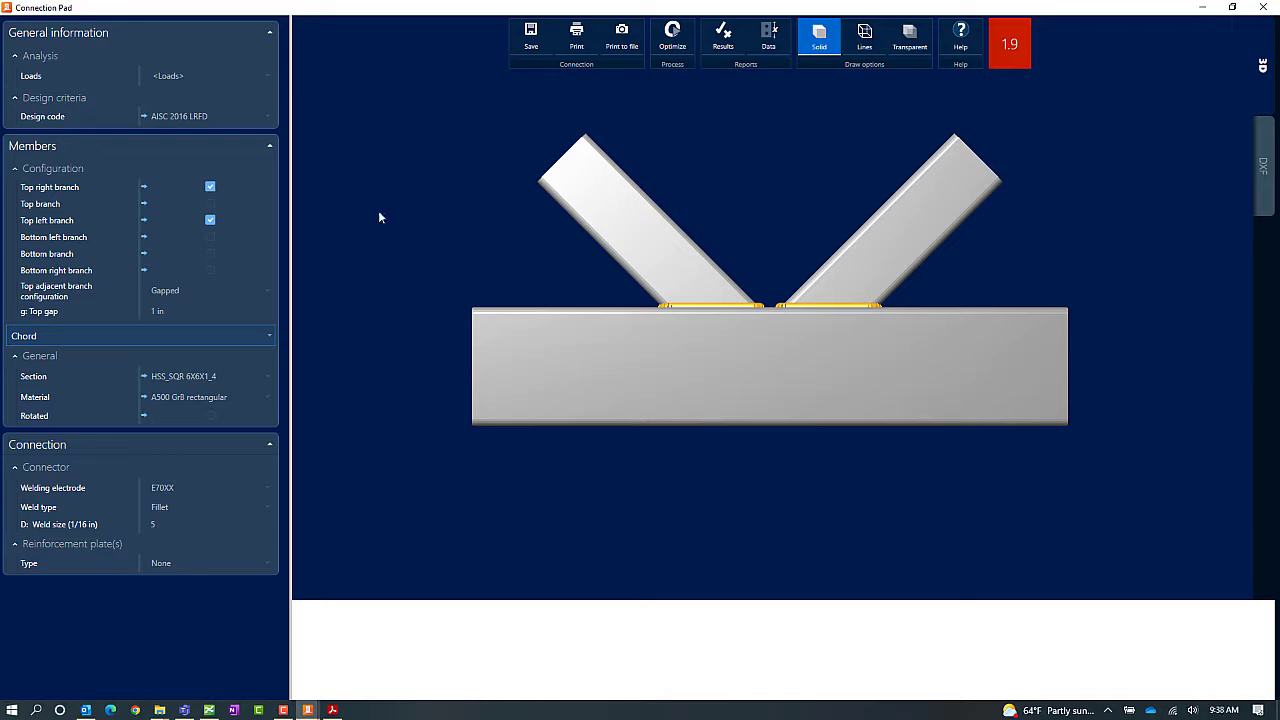
{"action": "left_click", "coordinate": [723, 36]}
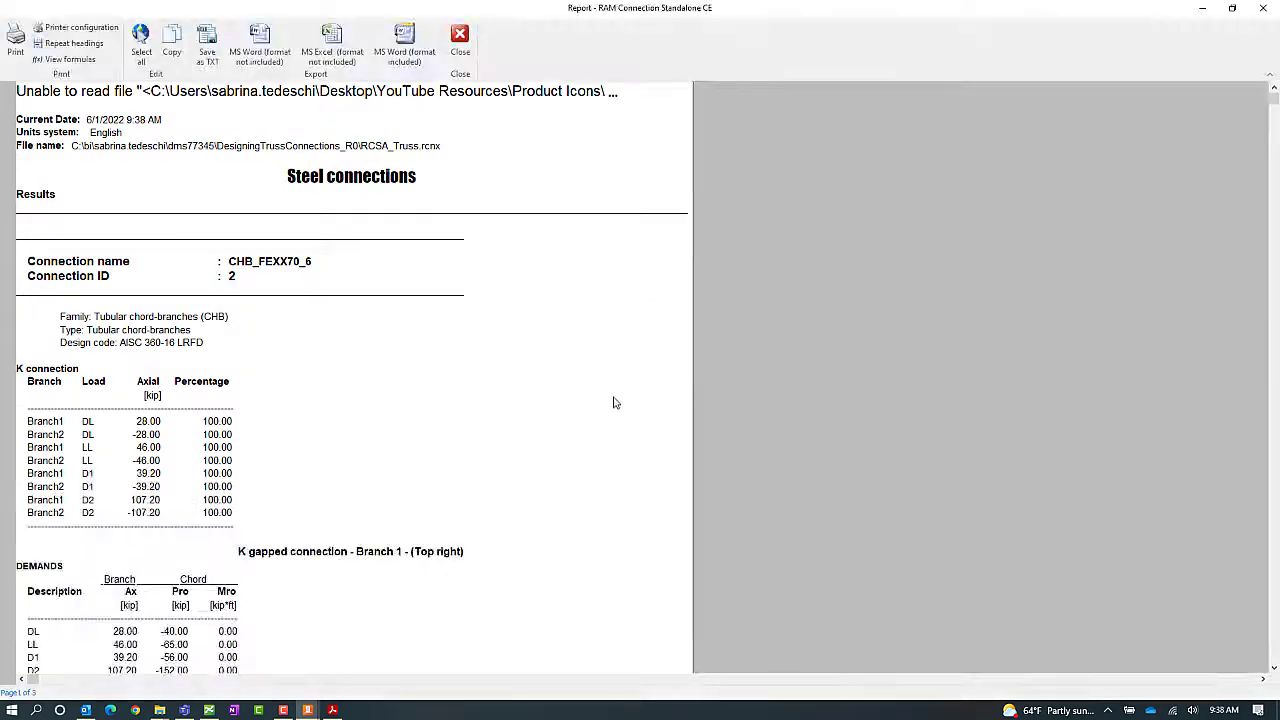
{"action": "scroll", "coordinate": [610, 410], "scroll_direction": "down", "scroll_amount": 4}
{"action": "scroll", "coordinate": [634, 446], "scroll_direction": "down", "scroll_amount": 9}
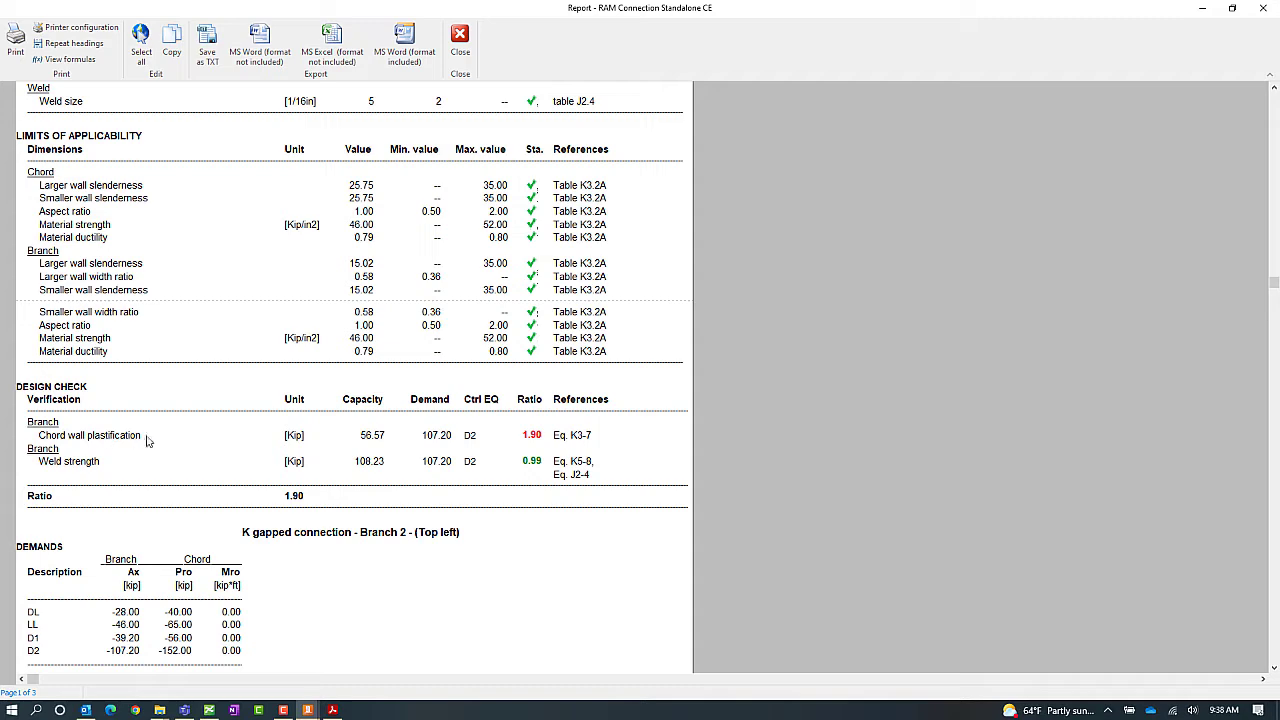
{"action": "scroll", "coordinate": [644, 452], "scroll_direction": "down", "scroll_amount": 6}
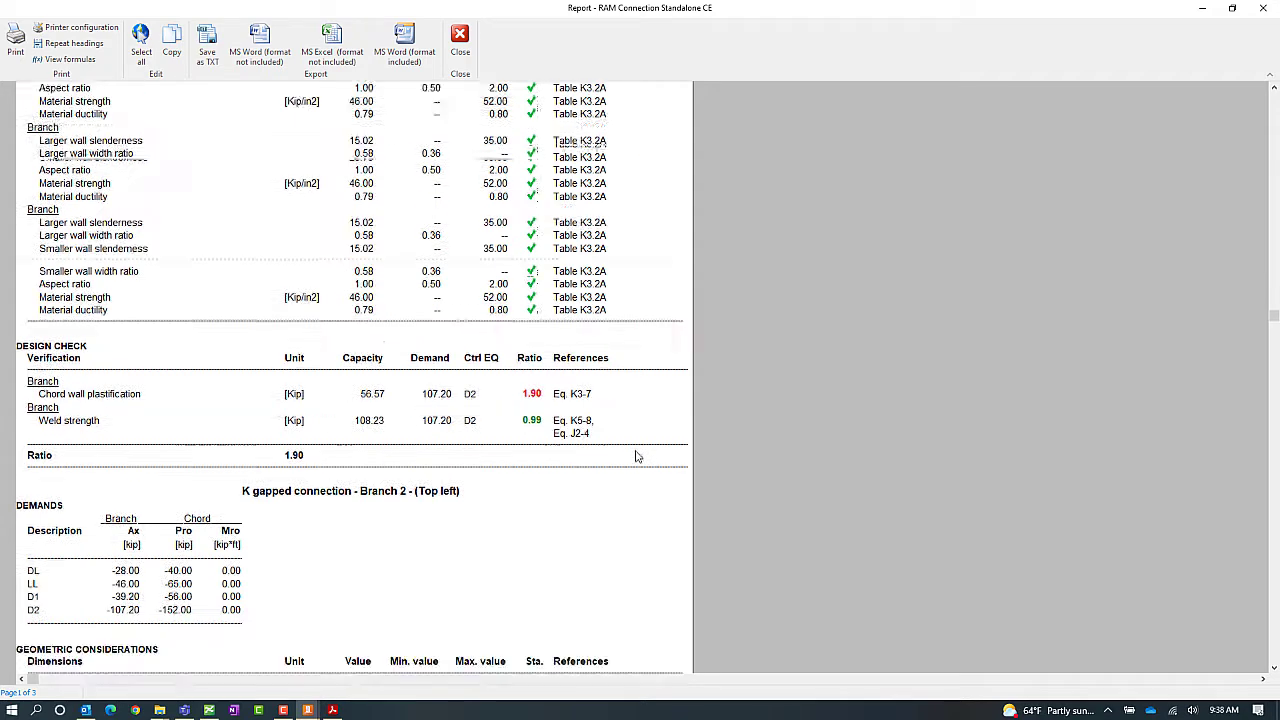
{"action": "scroll", "coordinate": [631, 469], "scroll_direction": "down", "scroll_amount": 5}
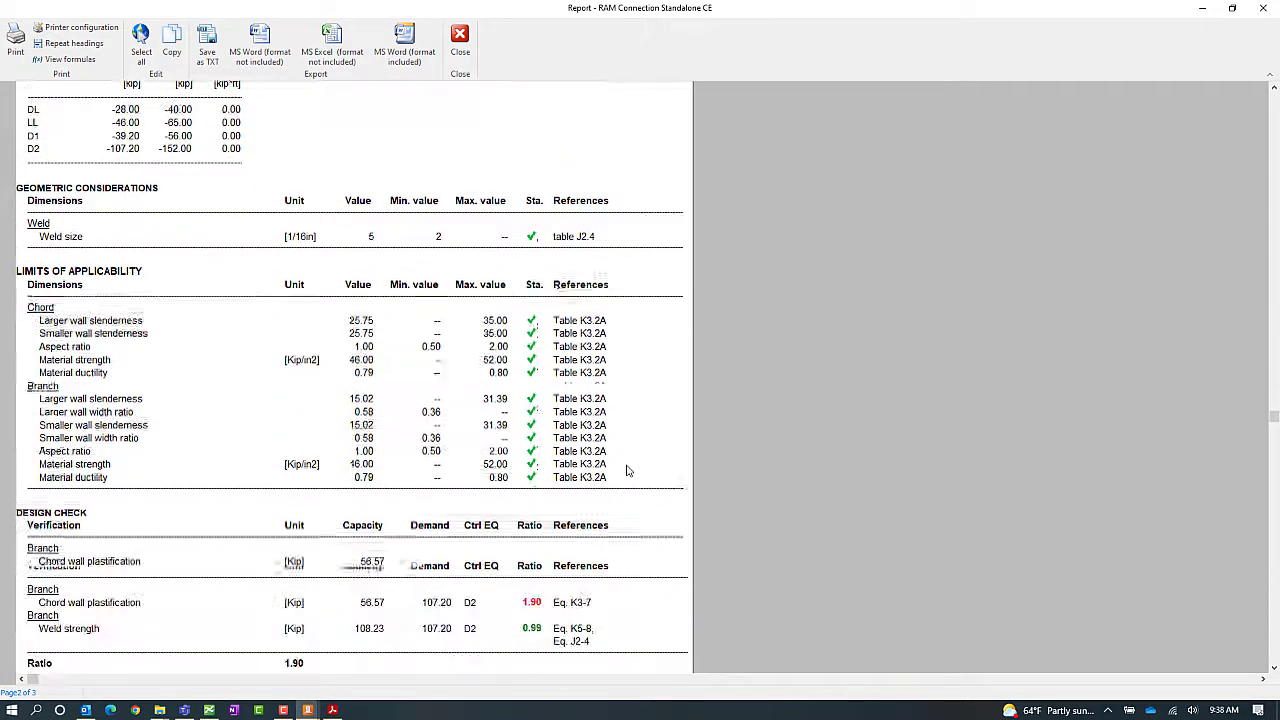
{"action": "scroll", "coordinate": [632, 516], "scroll_direction": "down", "scroll_amount": 3}
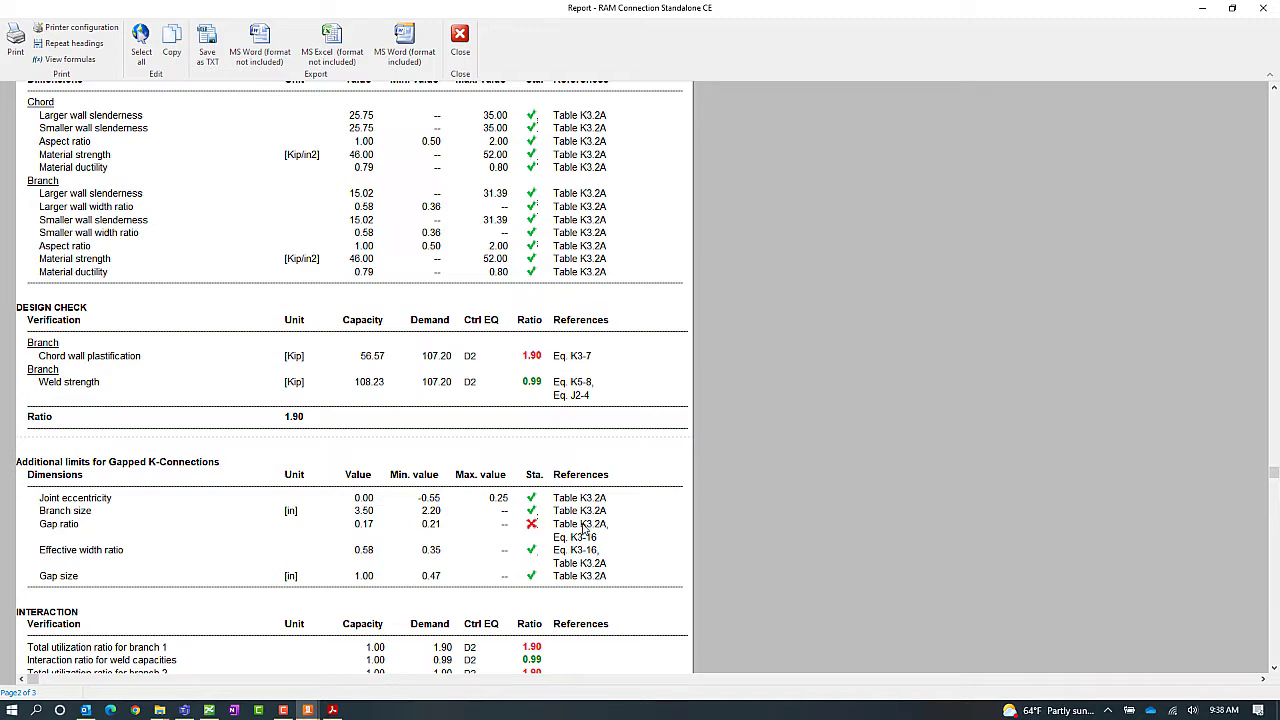
{"action": "scroll", "coordinate": [585, 530], "scroll_direction": "down", "scroll_amount": 1}
{"action": "scroll", "coordinate": [585, 530], "scroll_direction": "down", "scroll_amount": 3}
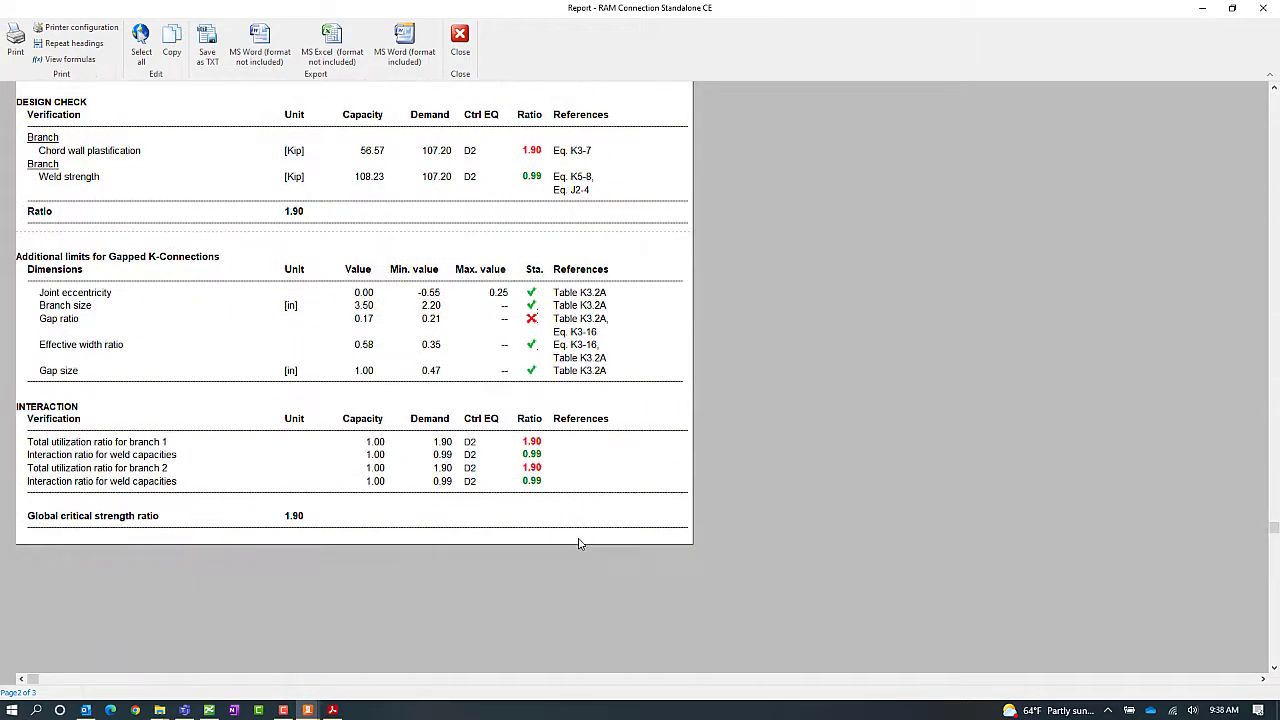
{"action": "left_click", "coordinate": [459, 45]}
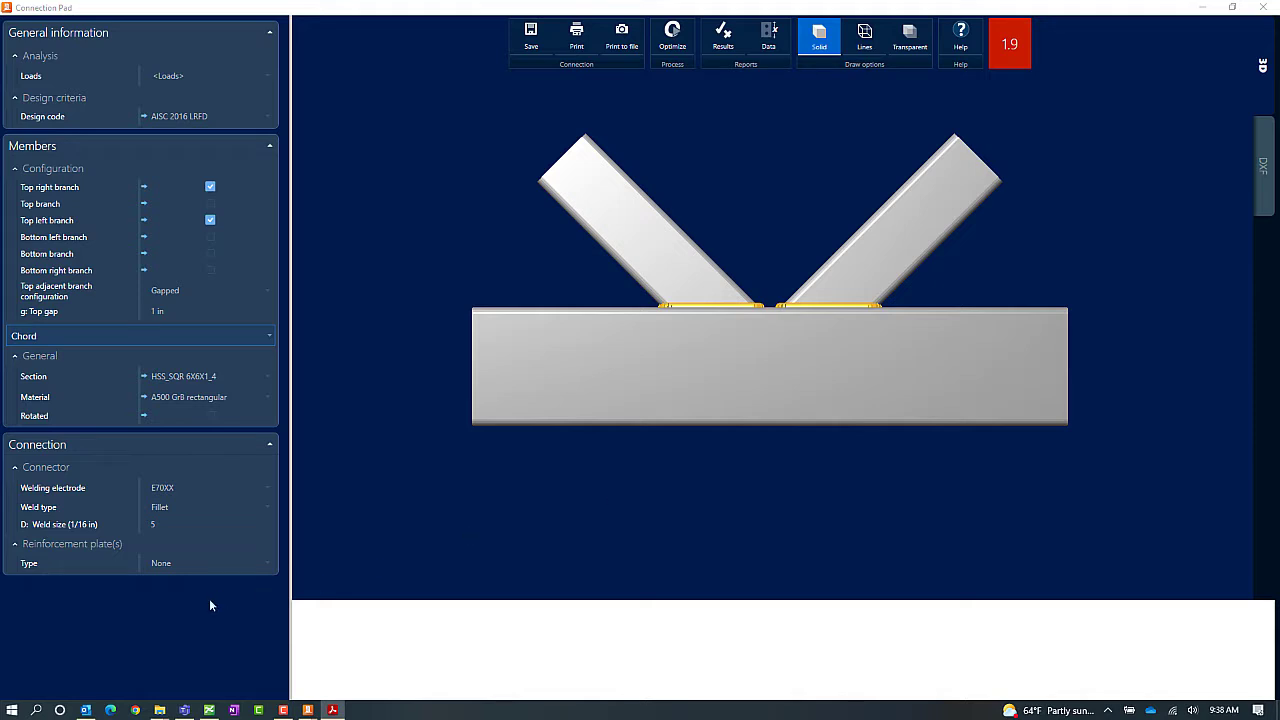
Set joint 2's reinforcement plate type to Flange, after briefly trying Side plates
{"action": "left_click", "coordinate": [175, 565]}
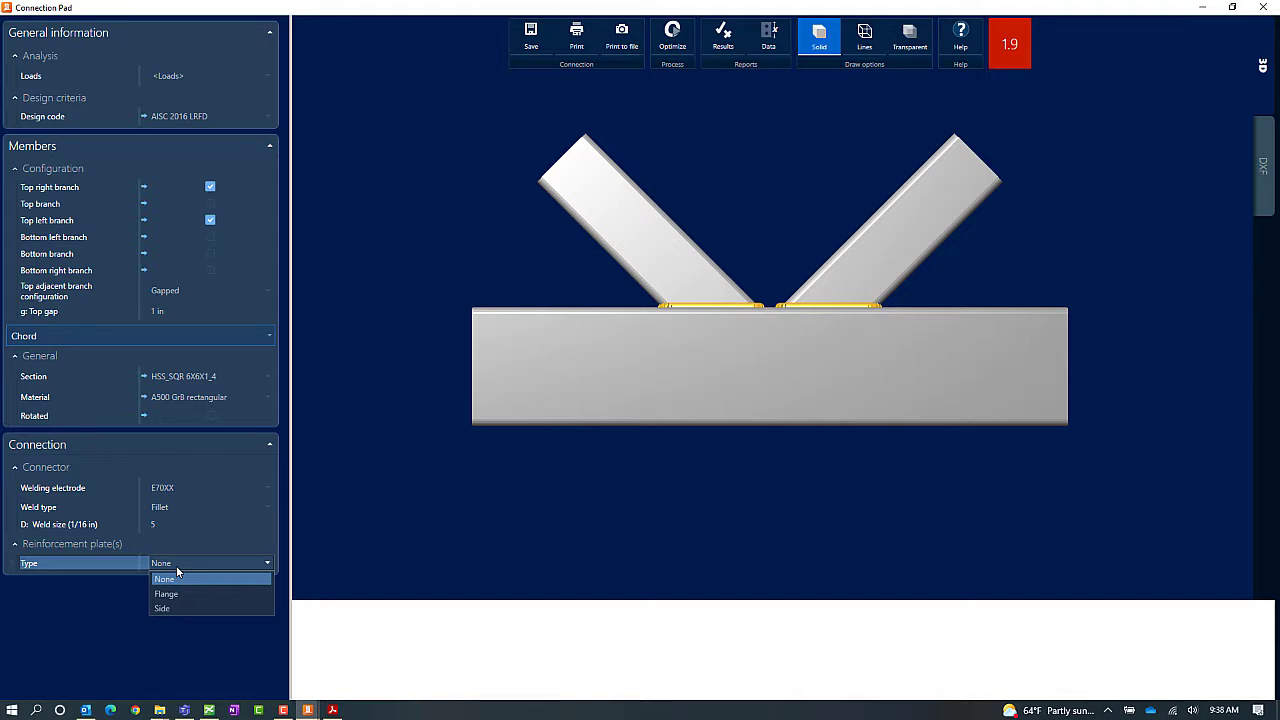
{"action": "left_click", "coordinate": [167, 594]}
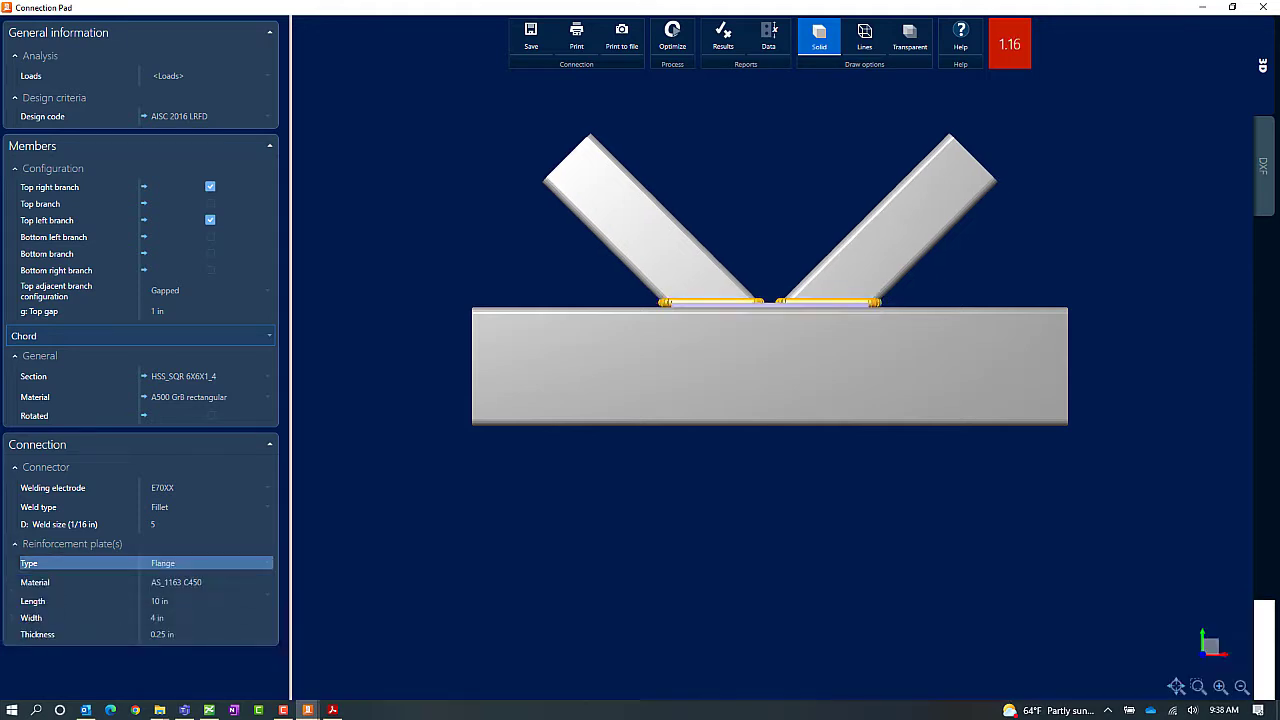
{"action": "key", "text": "alt+Tab"}
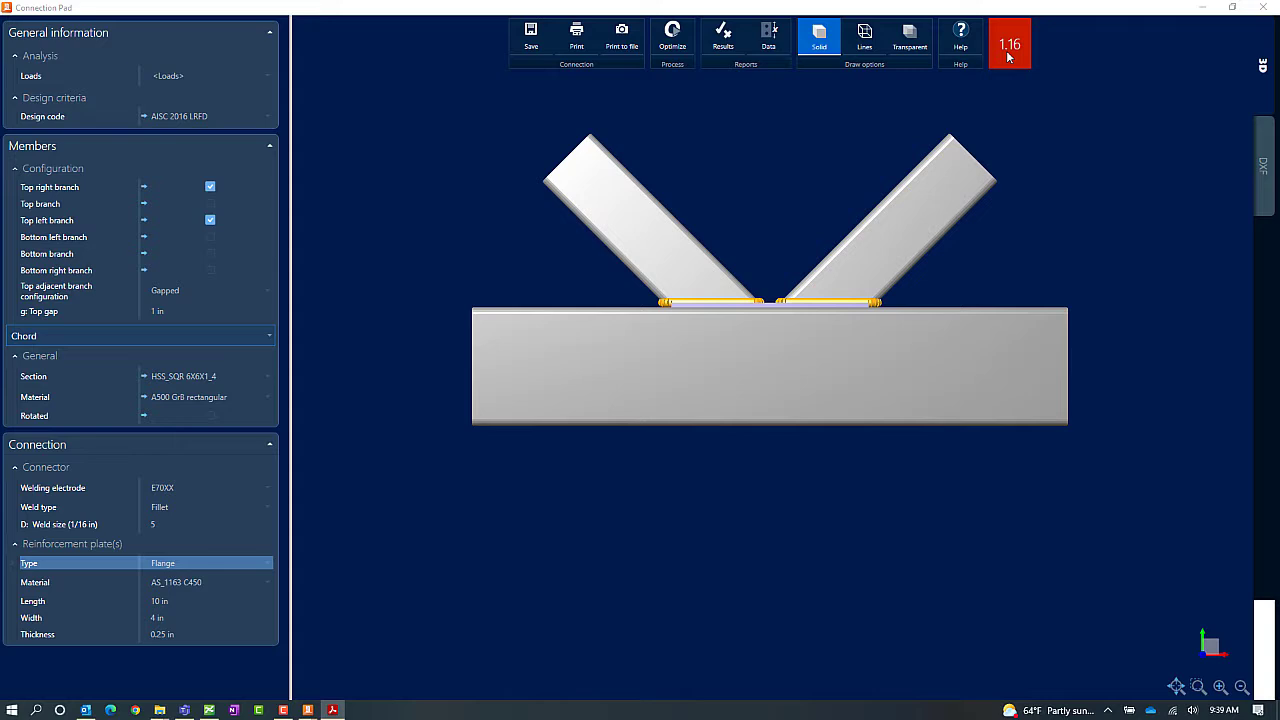
{"action": "left_click", "coordinate": [244, 562]}
{"action": "left_click", "coordinate": [185, 608]}
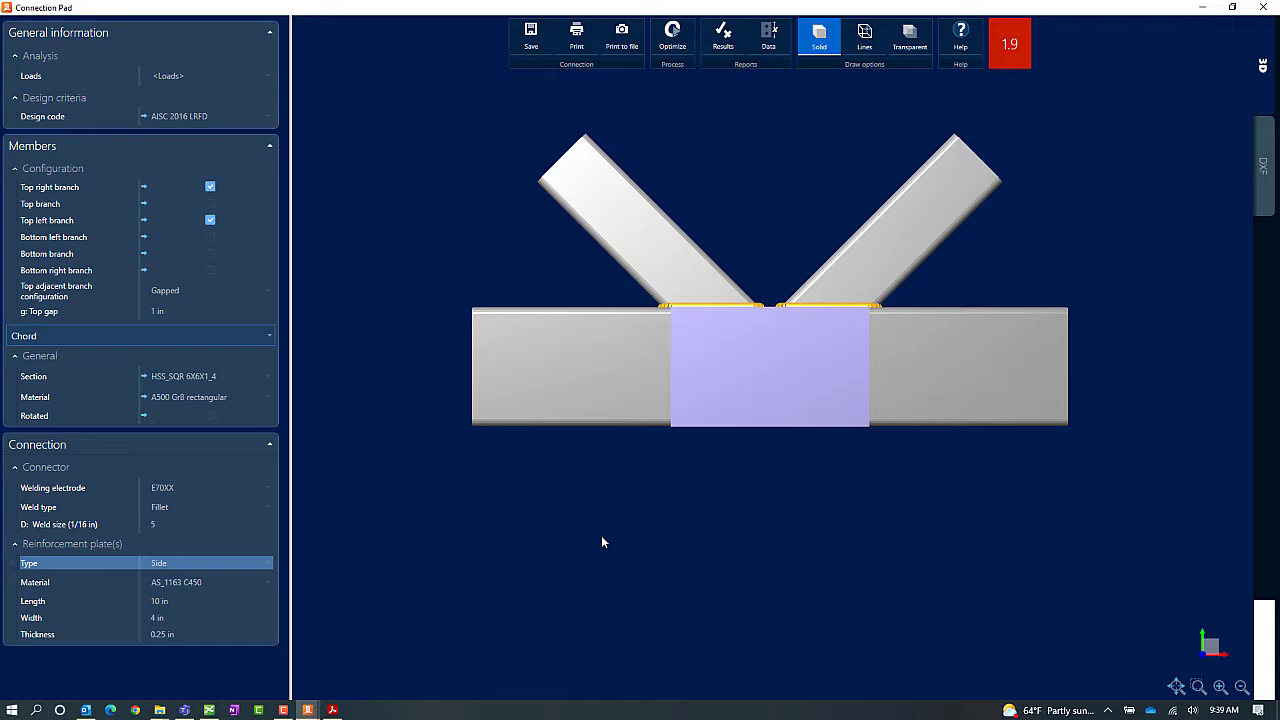
{"action": "left_click", "coordinate": [254, 562]}
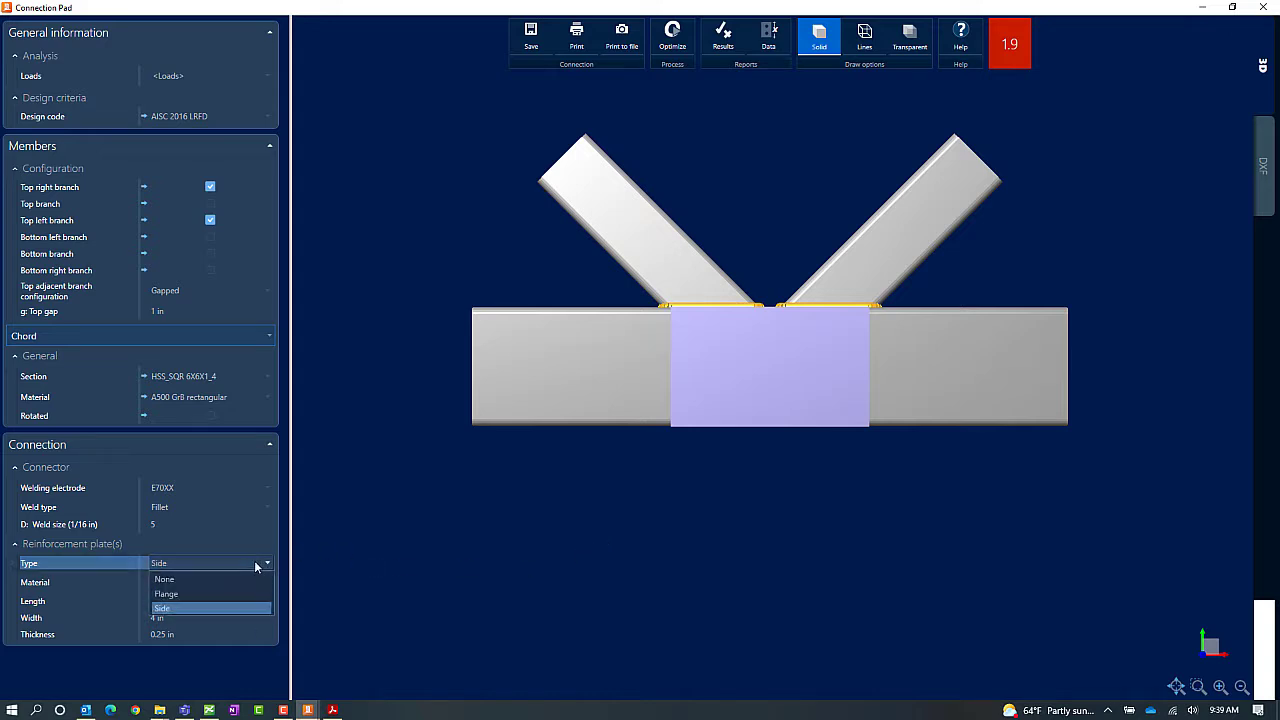
{"action": "left_click", "coordinate": [210, 596]}
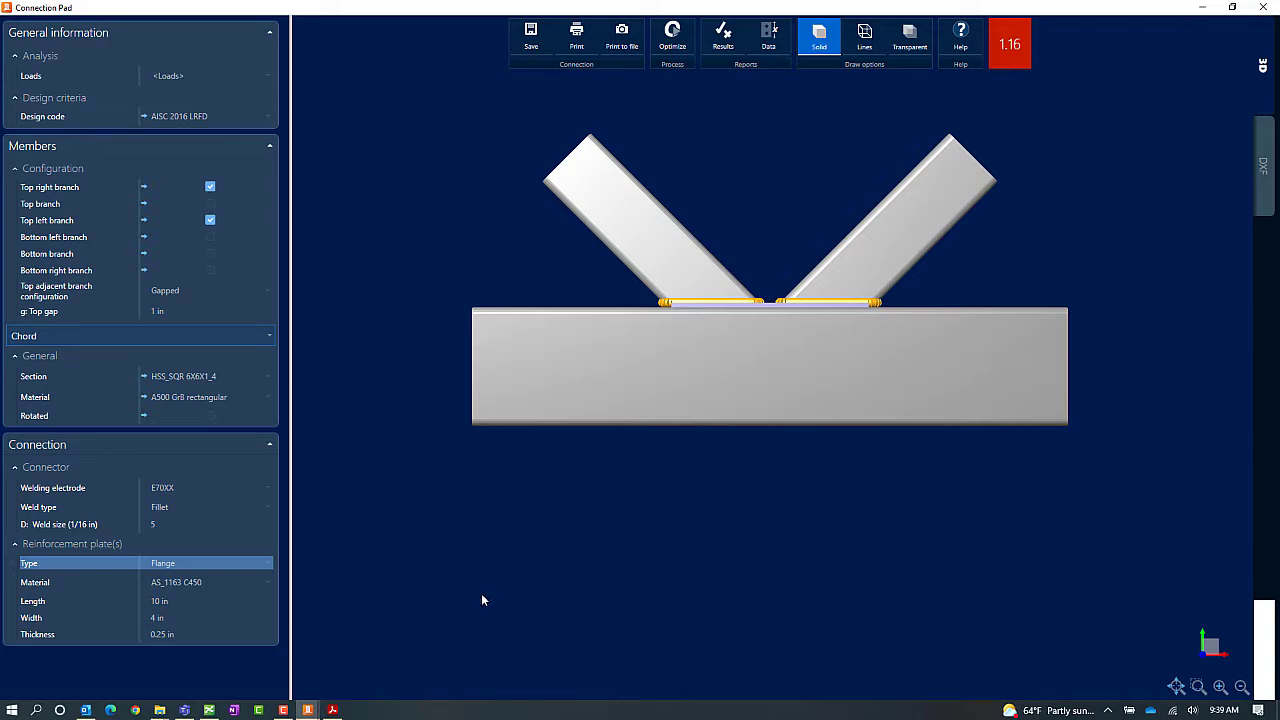
{"action": "left_click", "coordinate": [208, 583]}
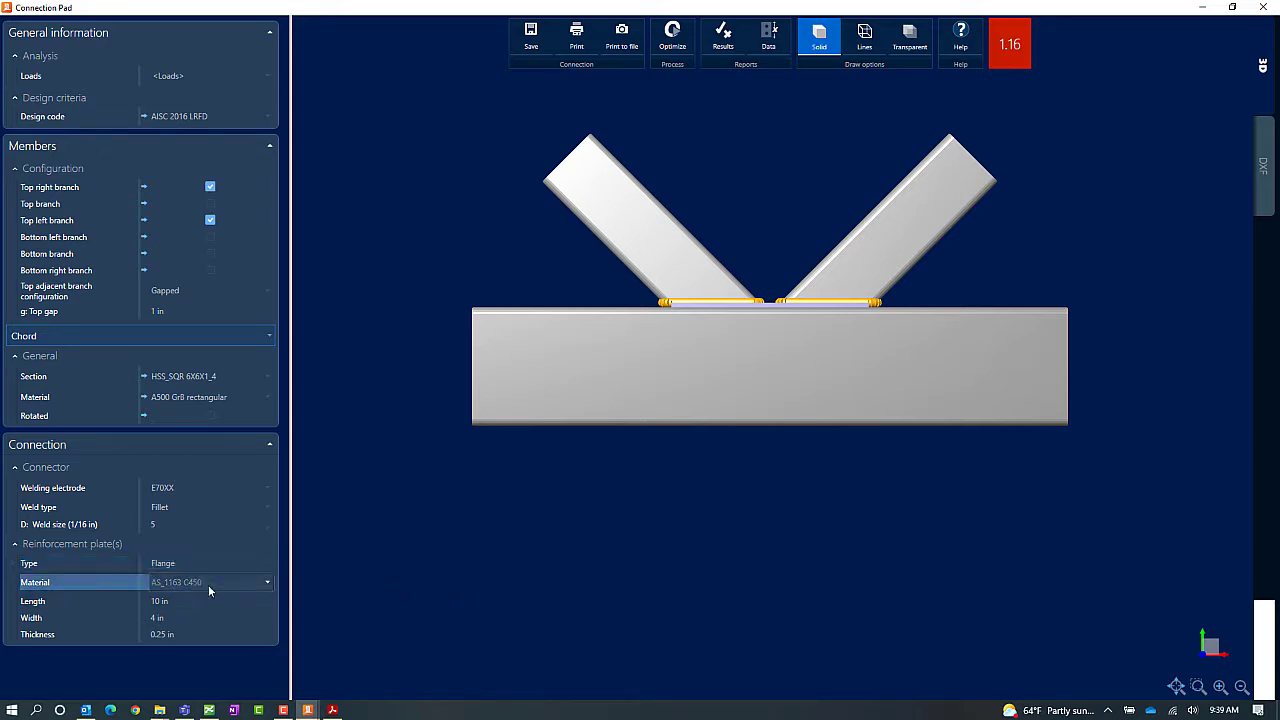
Set the reinforcement plate material to A36 from the United States group
{"action": "left_click", "coordinate": [236, 409]}
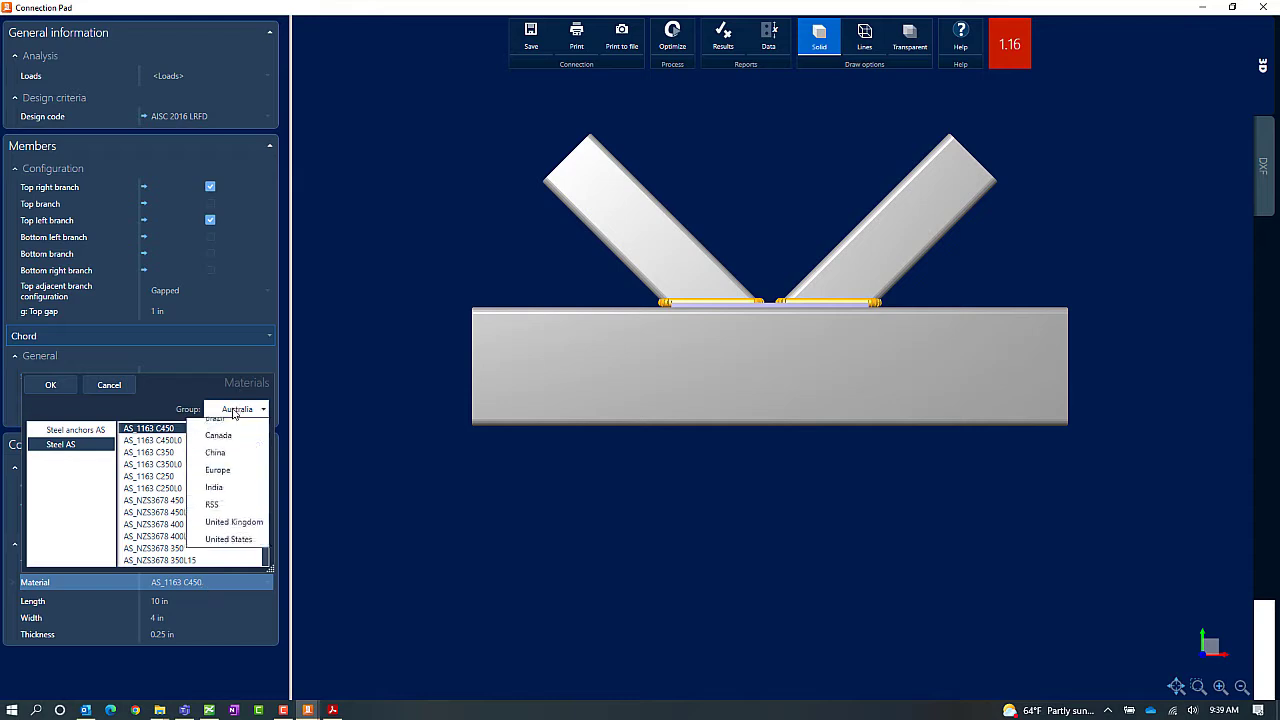
{"action": "left_click", "coordinate": [222, 566]}
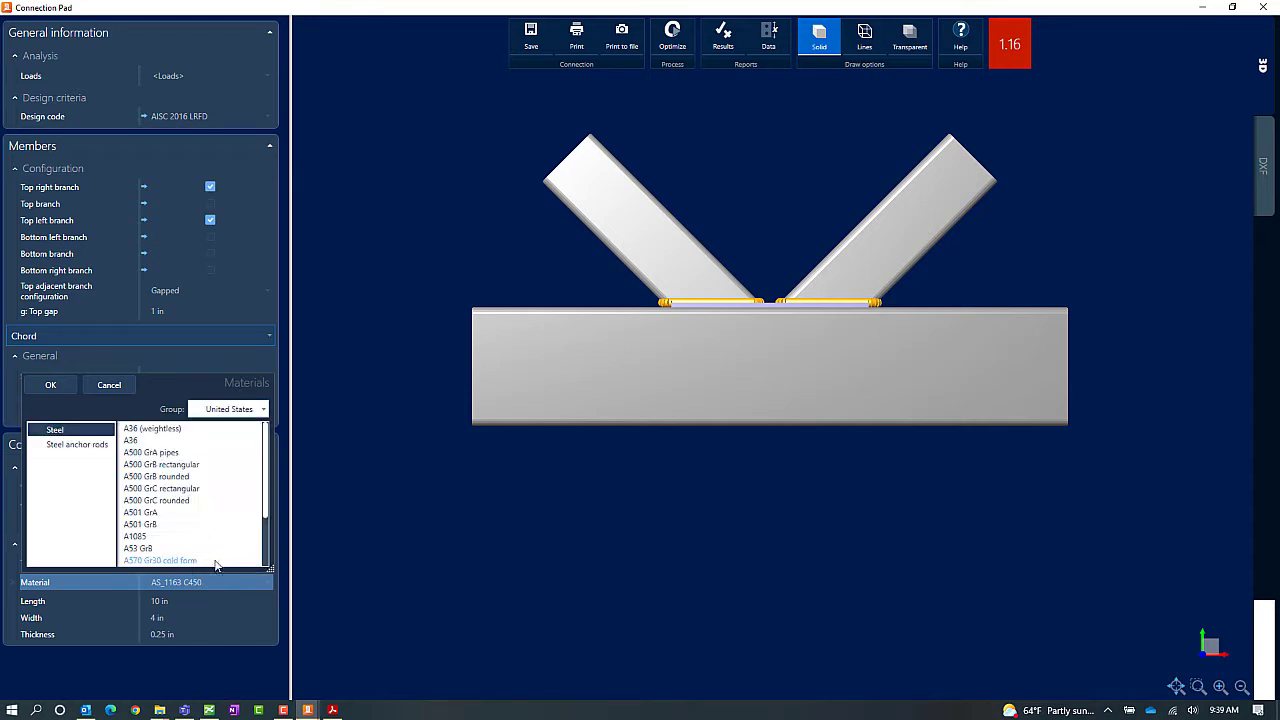
{"action": "left_click", "coordinate": [146, 442]}
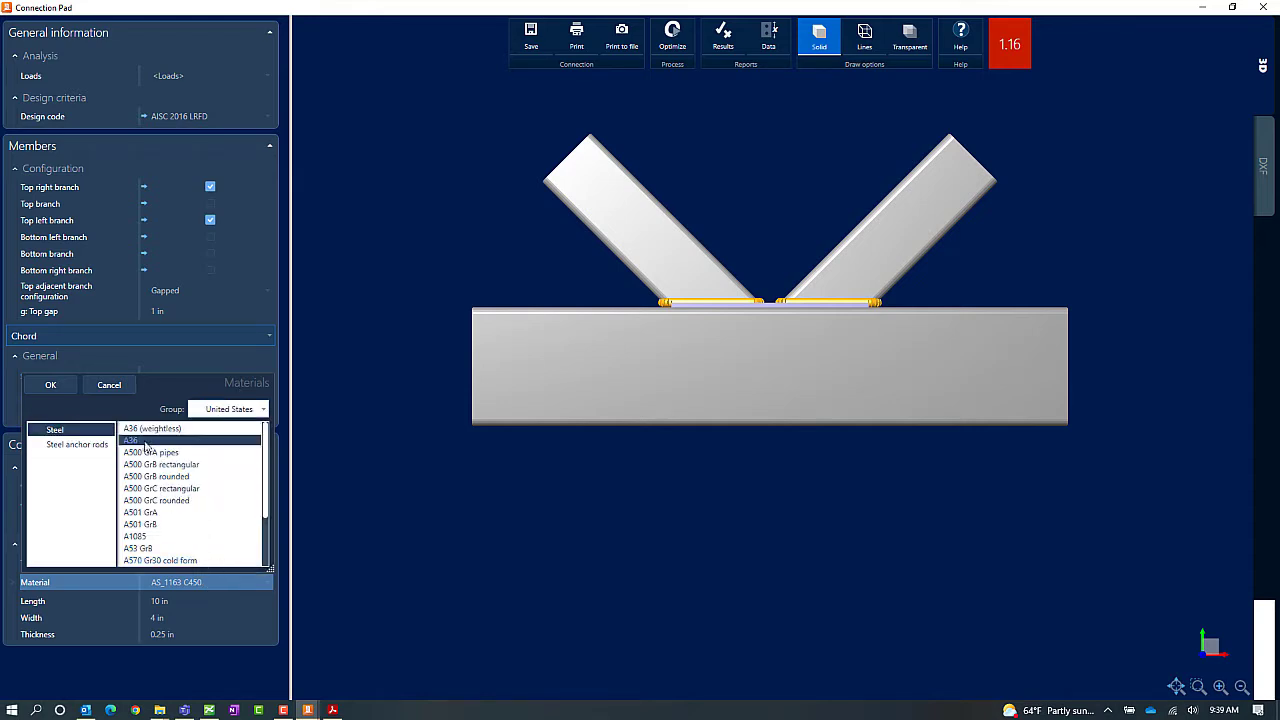
{"action": "left_click", "coordinate": [51, 386]}
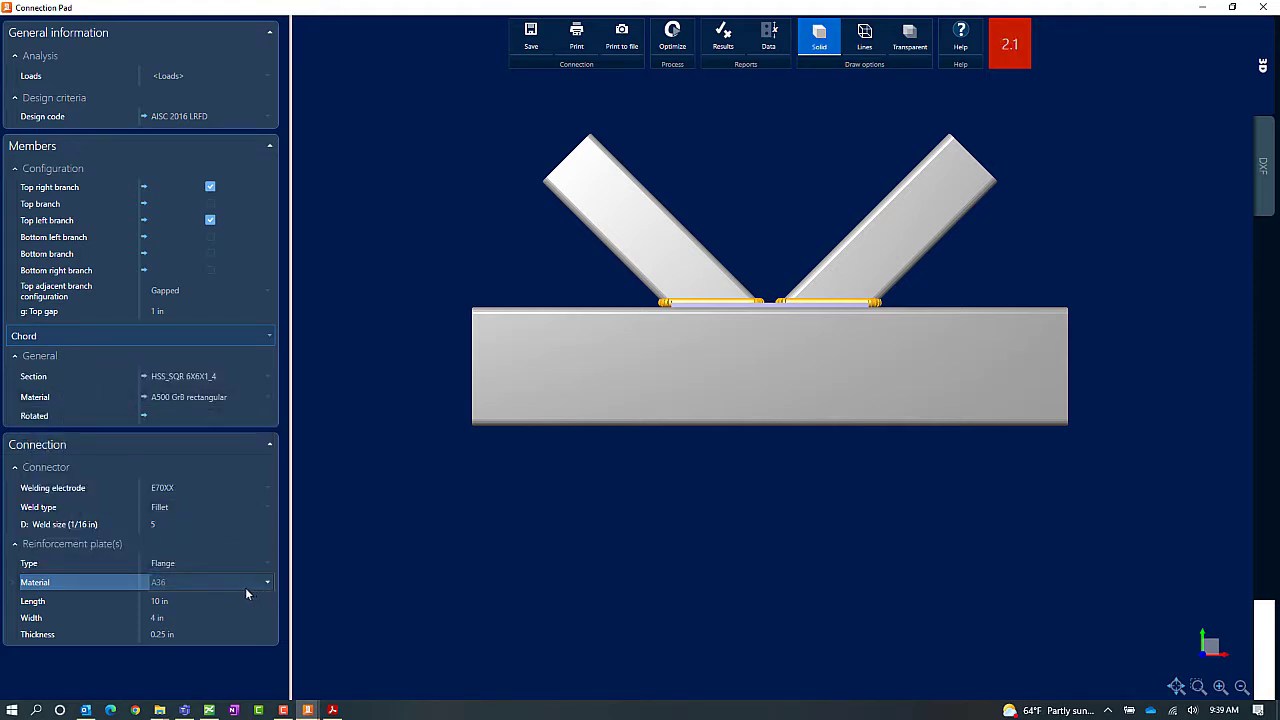
{"action": "left_click", "coordinate": [204, 601]}
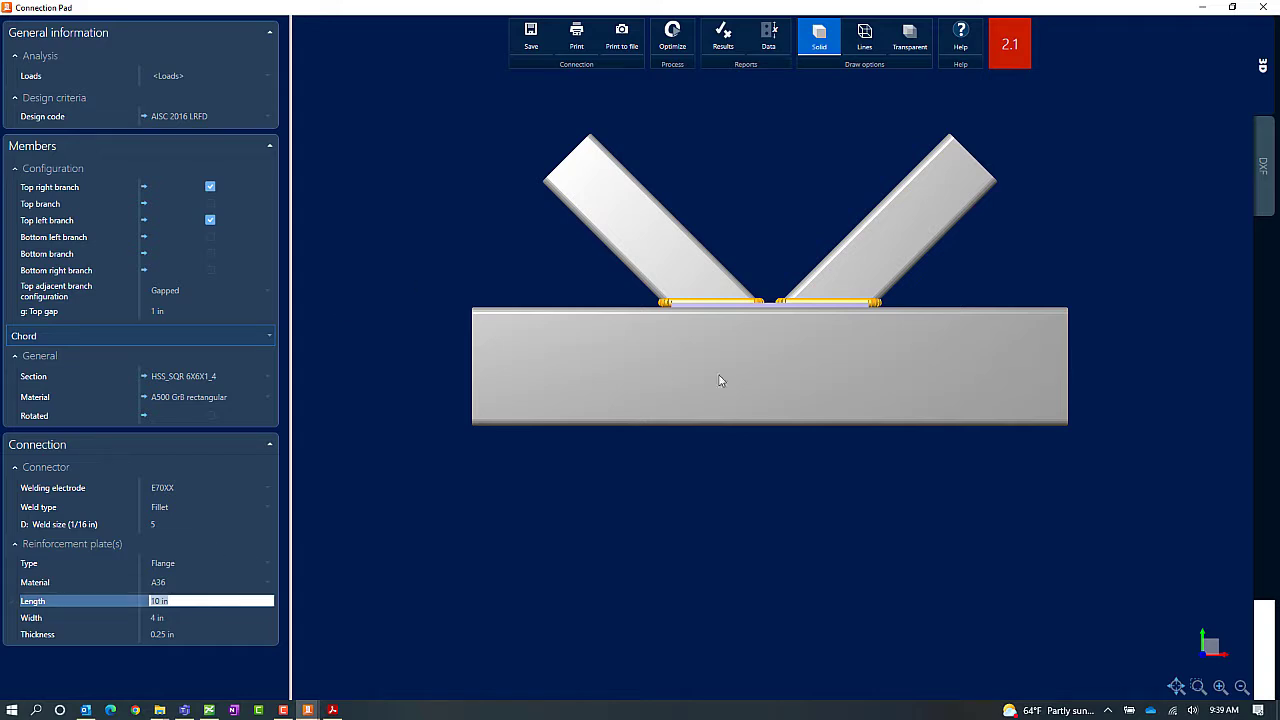
Size the flange plate at 18 in long, 5.5 in wide and 0.375 in thick
{"action": "left_click", "coordinate": [773, 401]}
{"action": "left_click_drag", "start_coordinate": [773, 401], "coordinate": [733, 430]}
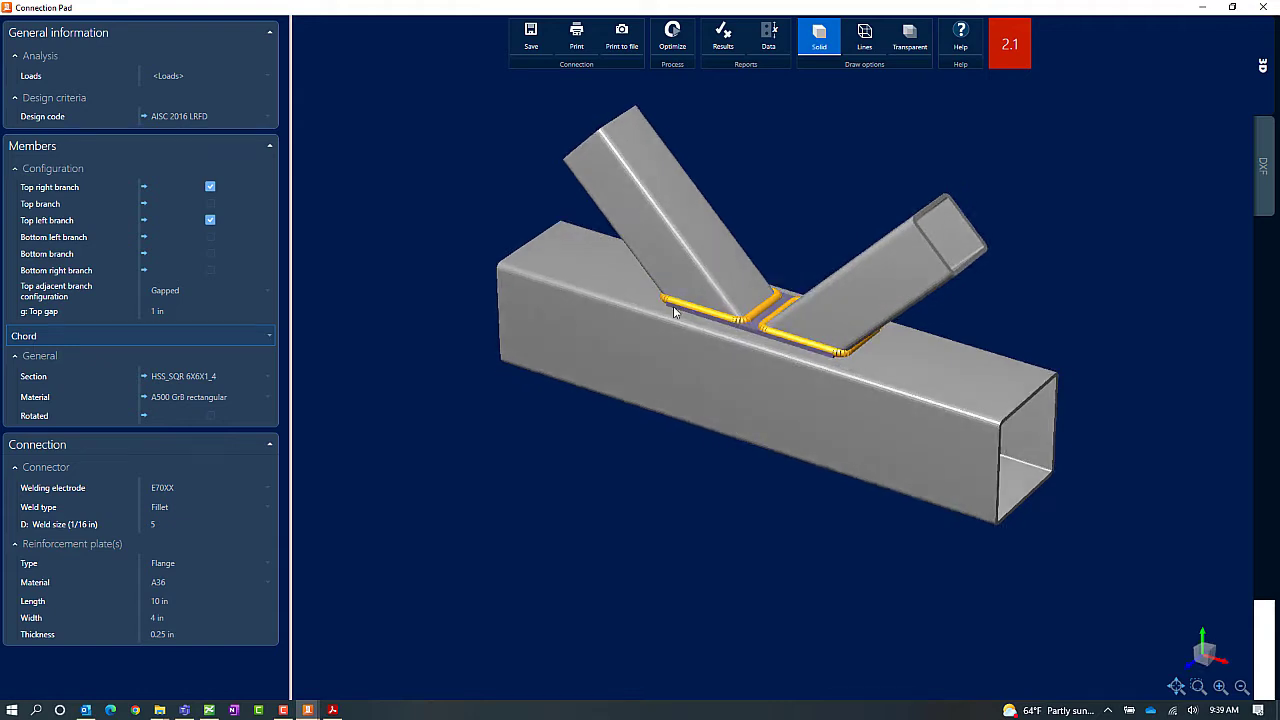
{"action": "left_click", "coordinate": [184, 600]}
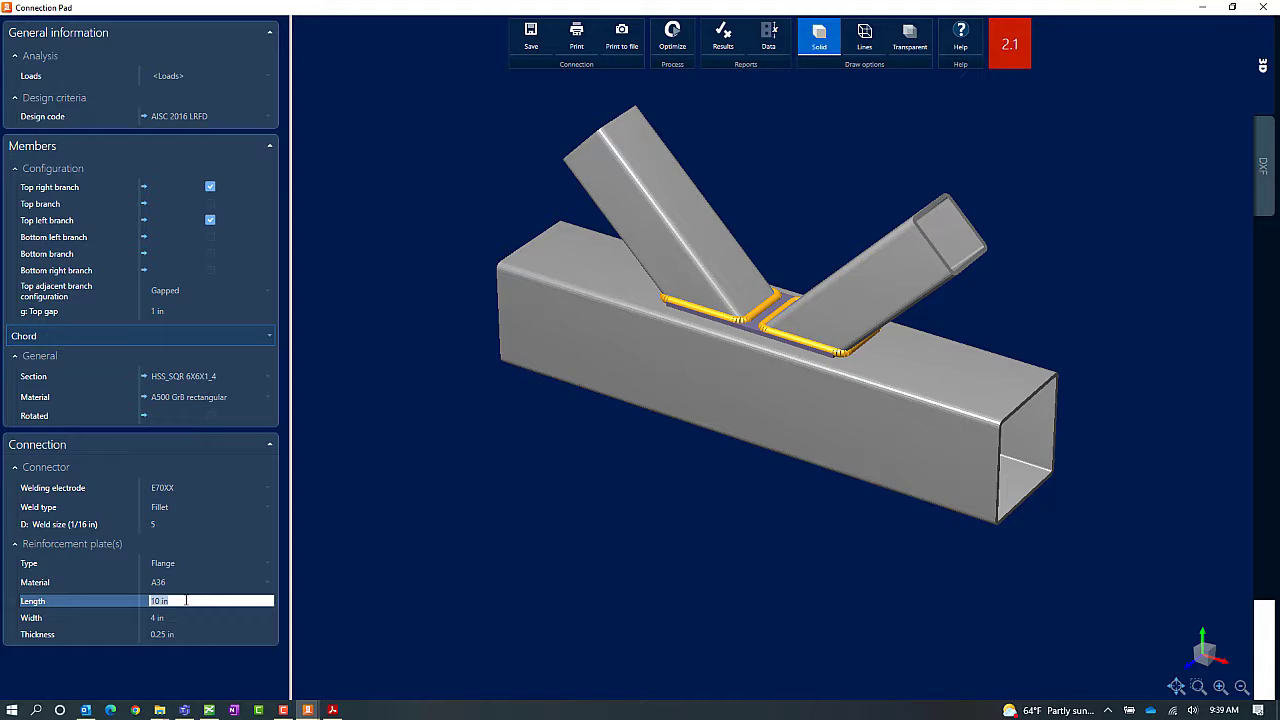
{"action": "type", "text": "18"}
{"action": "key", "text": "Tab"}
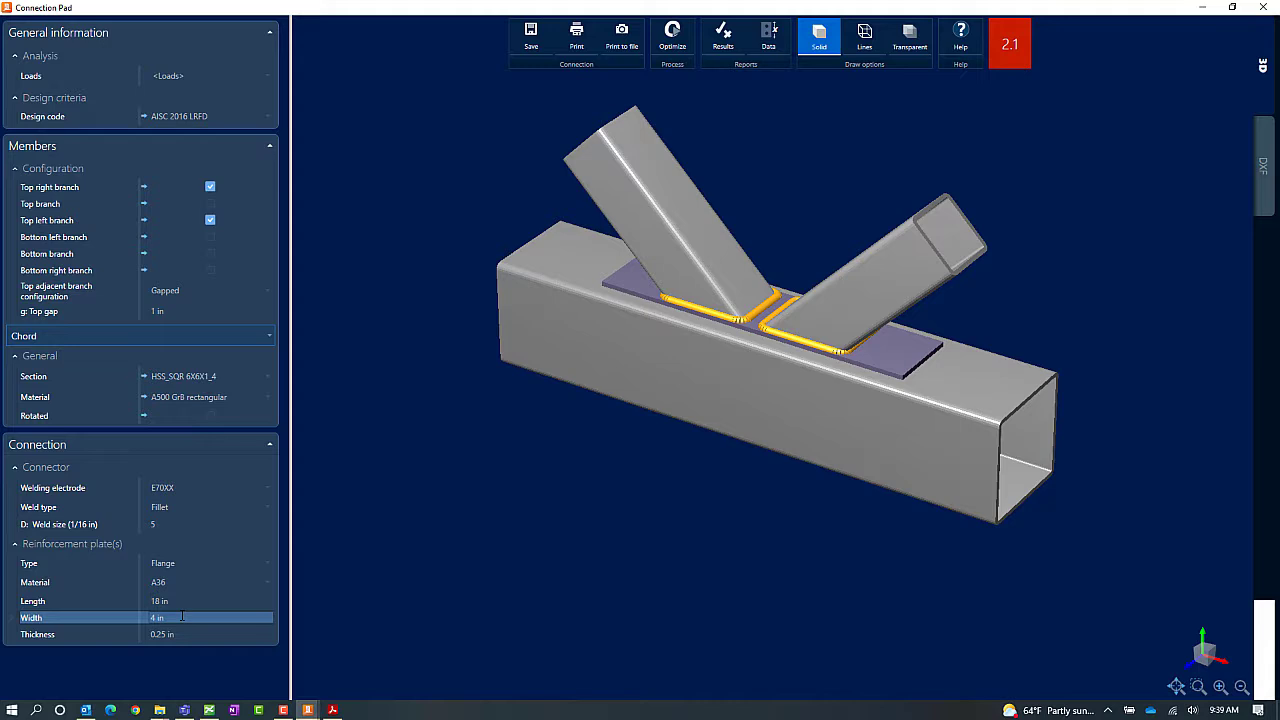
{"action": "left_click", "coordinate": [182, 617]}
{"action": "type", "text": "5.5"}
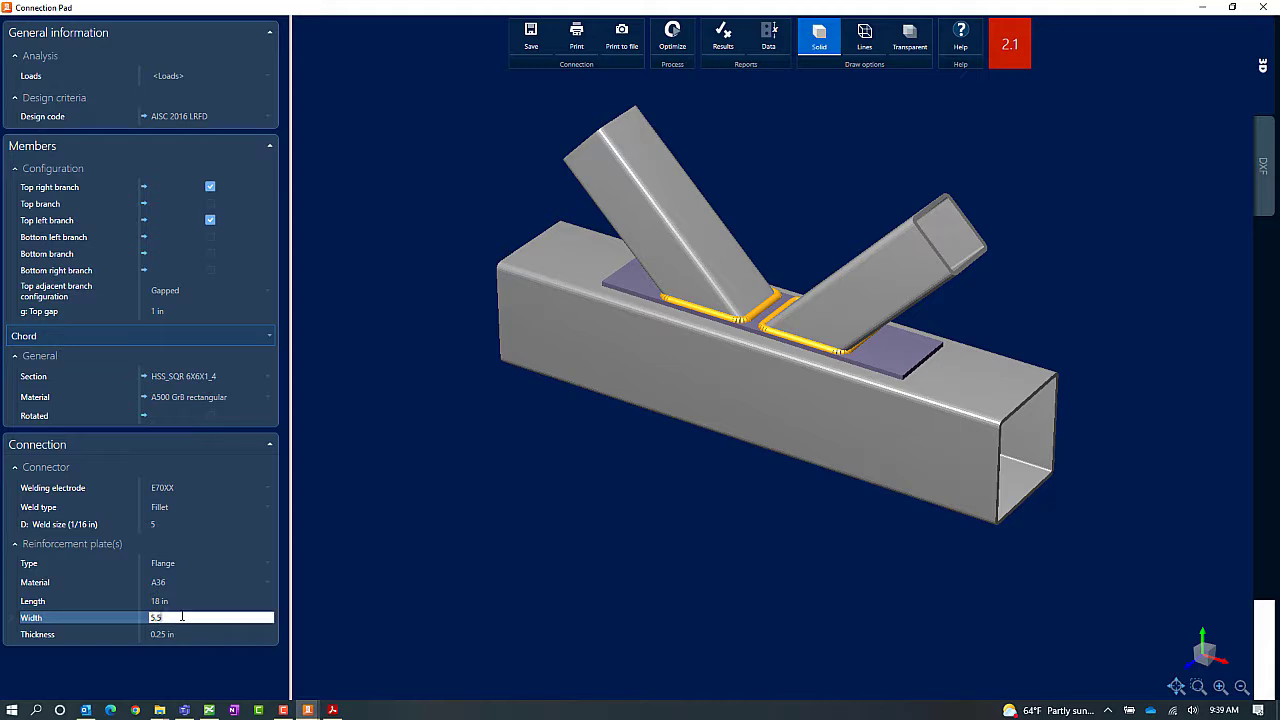
{"action": "key", "text": "Tab"}
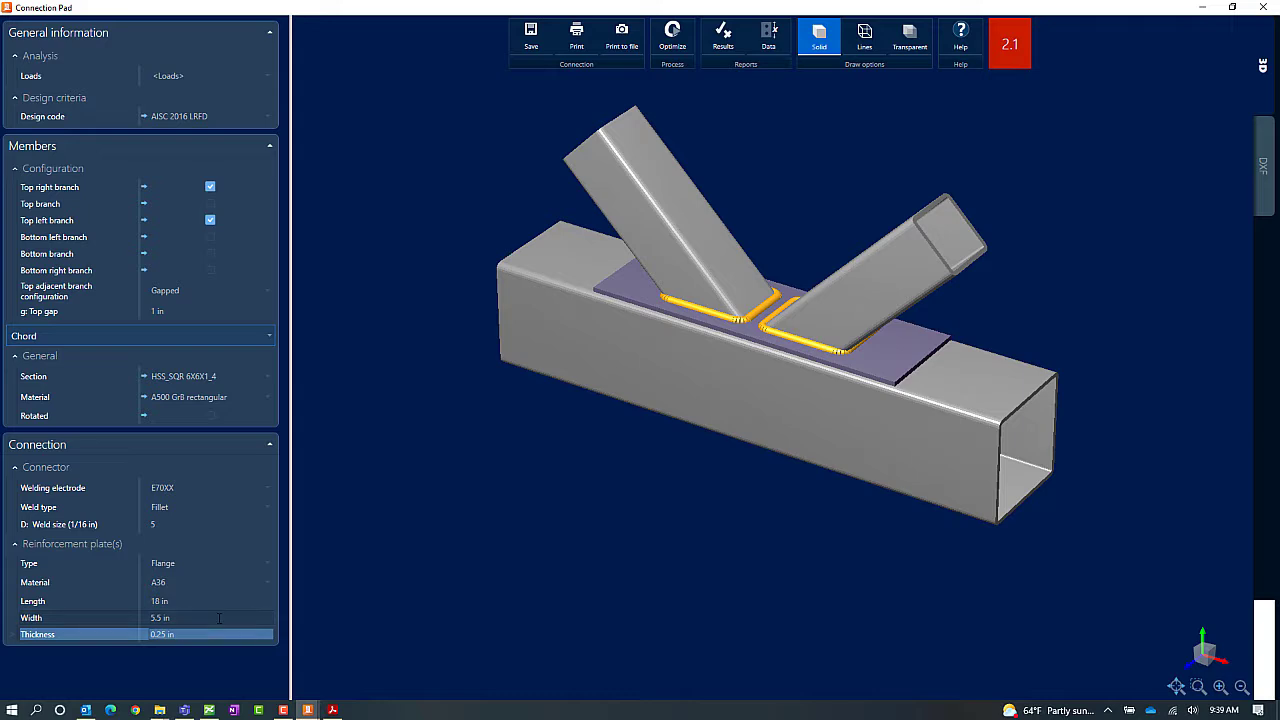
{"action": "type", "text": "0.375"}
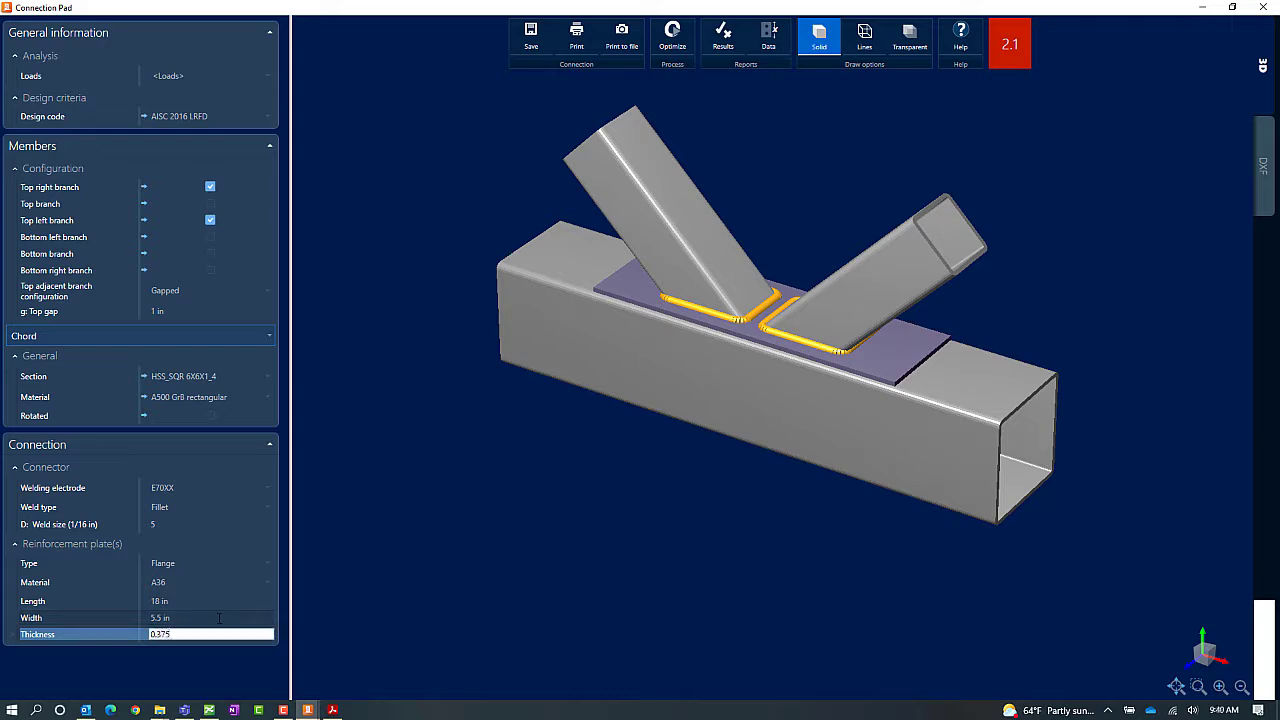
{"action": "key", "text": "Return"}
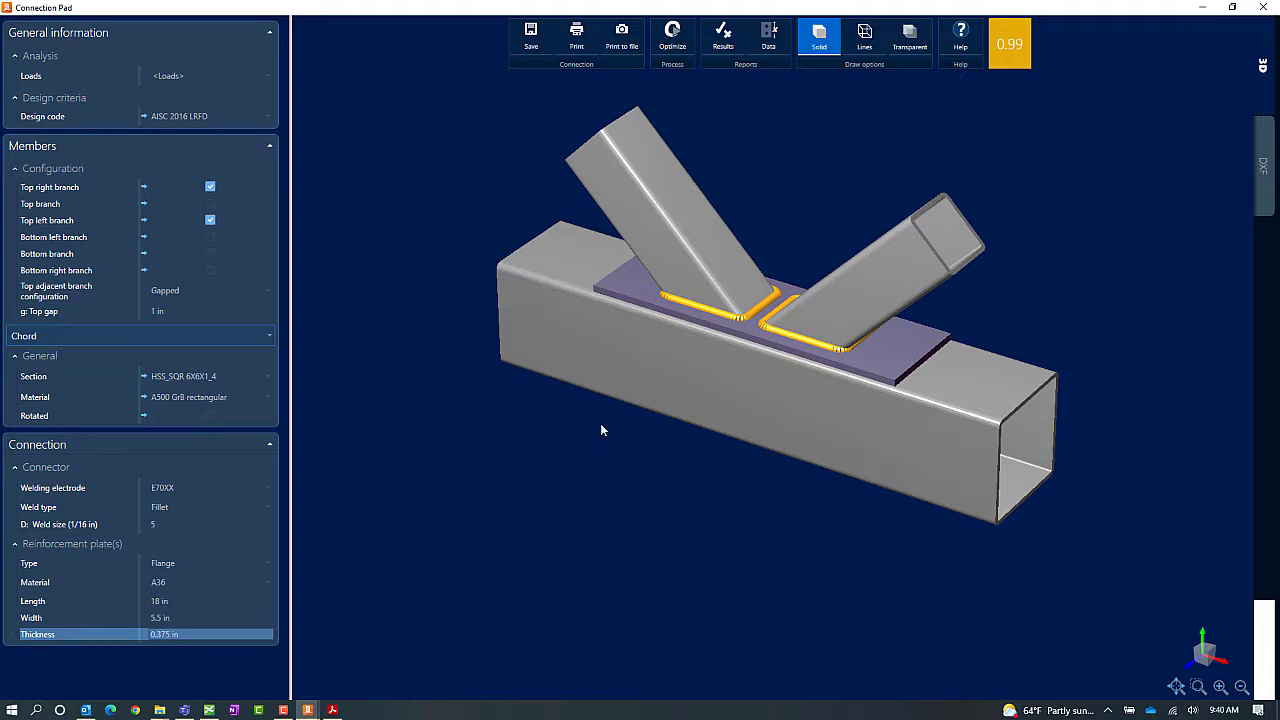
{"action": "left_click", "coordinate": [723, 44]}
{"action": "scroll", "coordinate": [540, 416], "scroll_direction": "down", "scroll_amount": 8}
{"action": "scroll", "coordinate": [545, 416], "scroll_direction": "down", "scroll_amount": 12}
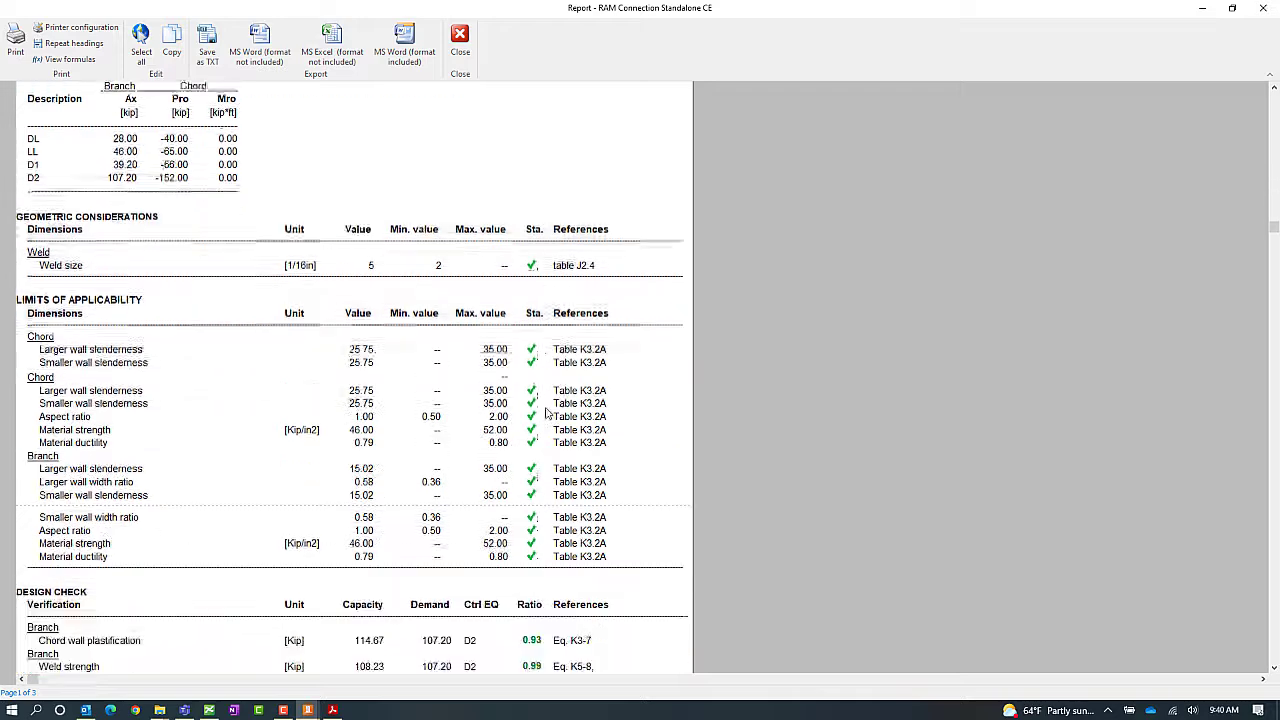
{"action": "scroll", "coordinate": [548, 418], "scroll_direction": "down", "scroll_amount": 11}
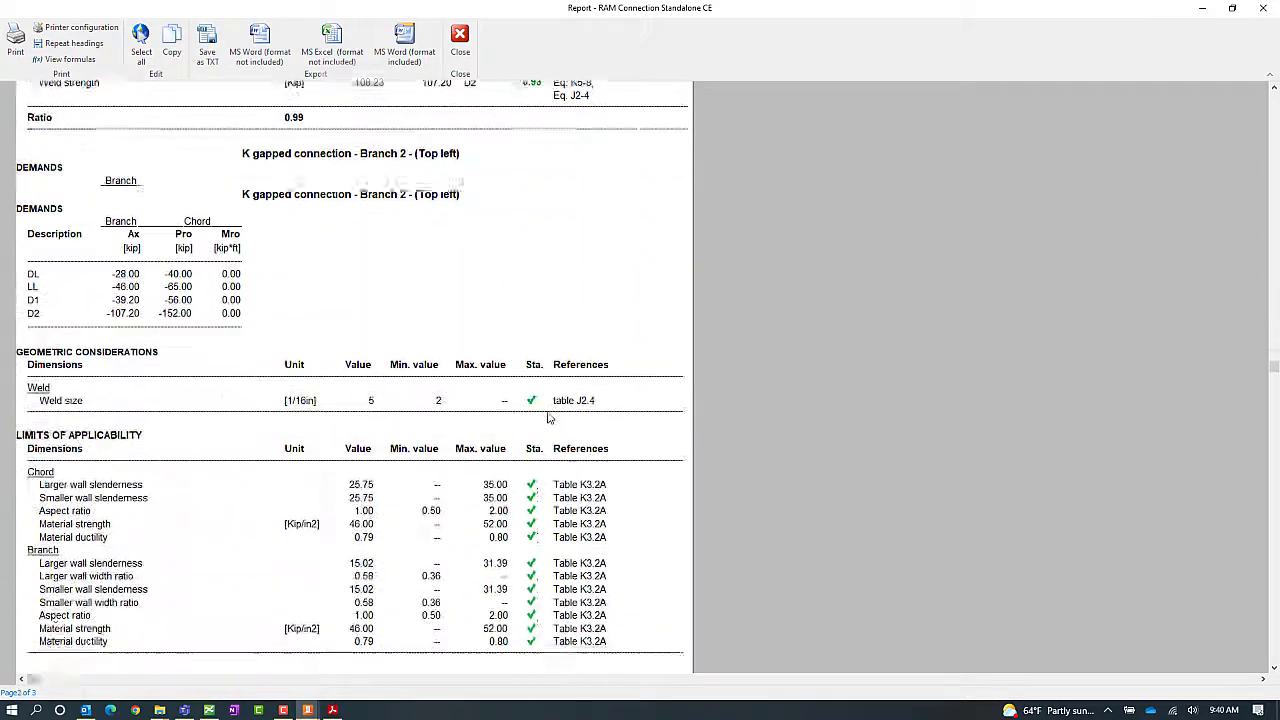
{"action": "scroll", "coordinate": [545, 412], "scroll_direction": "down", "scroll_amount": 1}
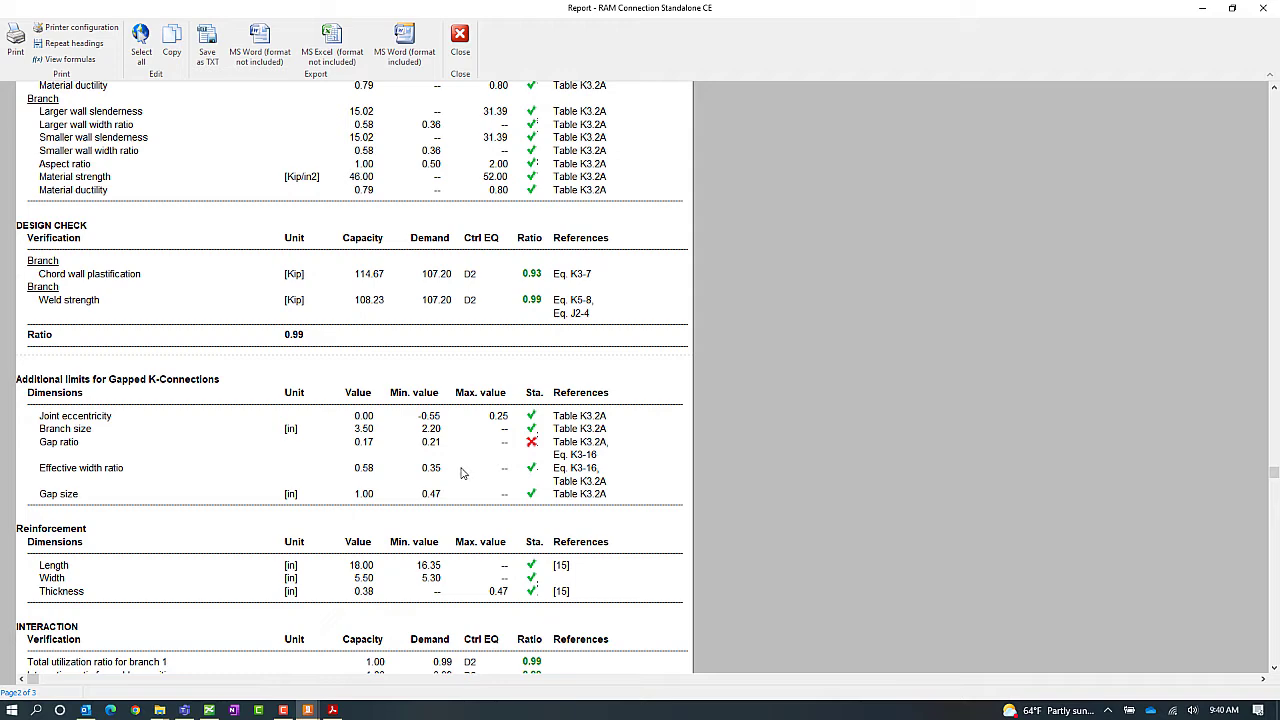
{"action": "left_click", "coordinate": [461, 38]}
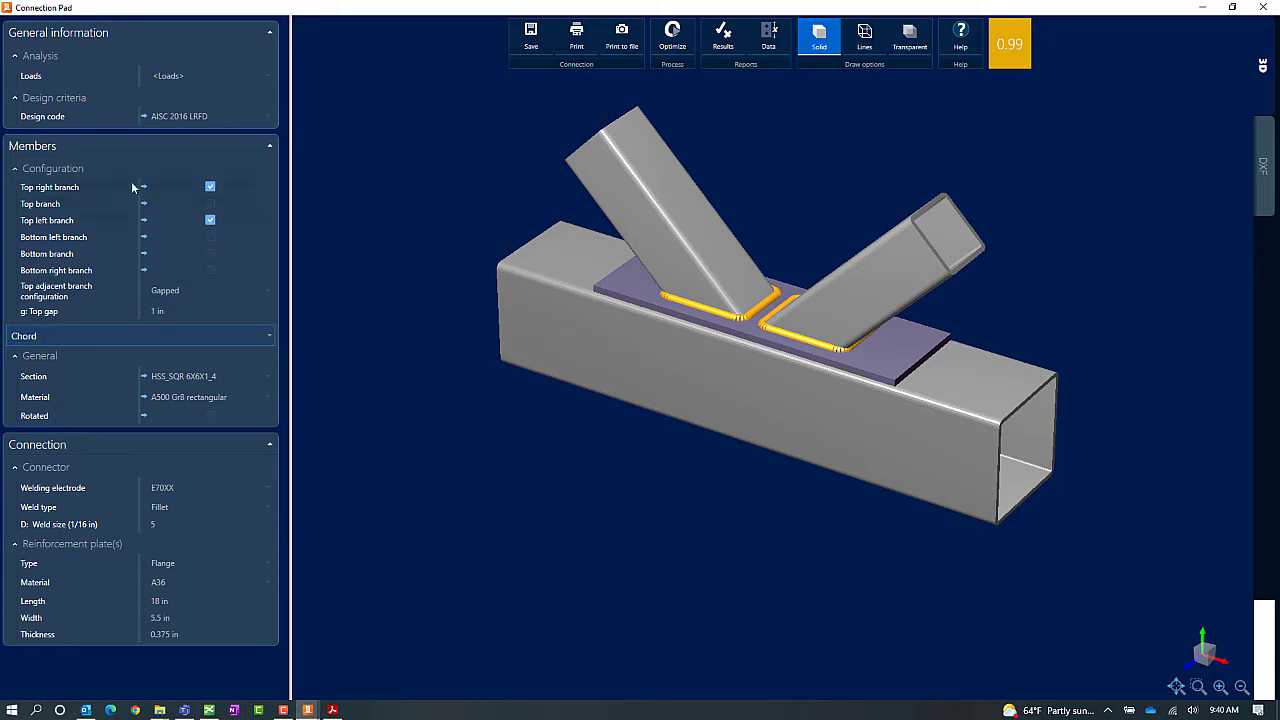
Set the top gap to 1.5 in and show joint 2's dimensioned DXF drawing
{"action": "left_click", "coordinate": [179, 311]}
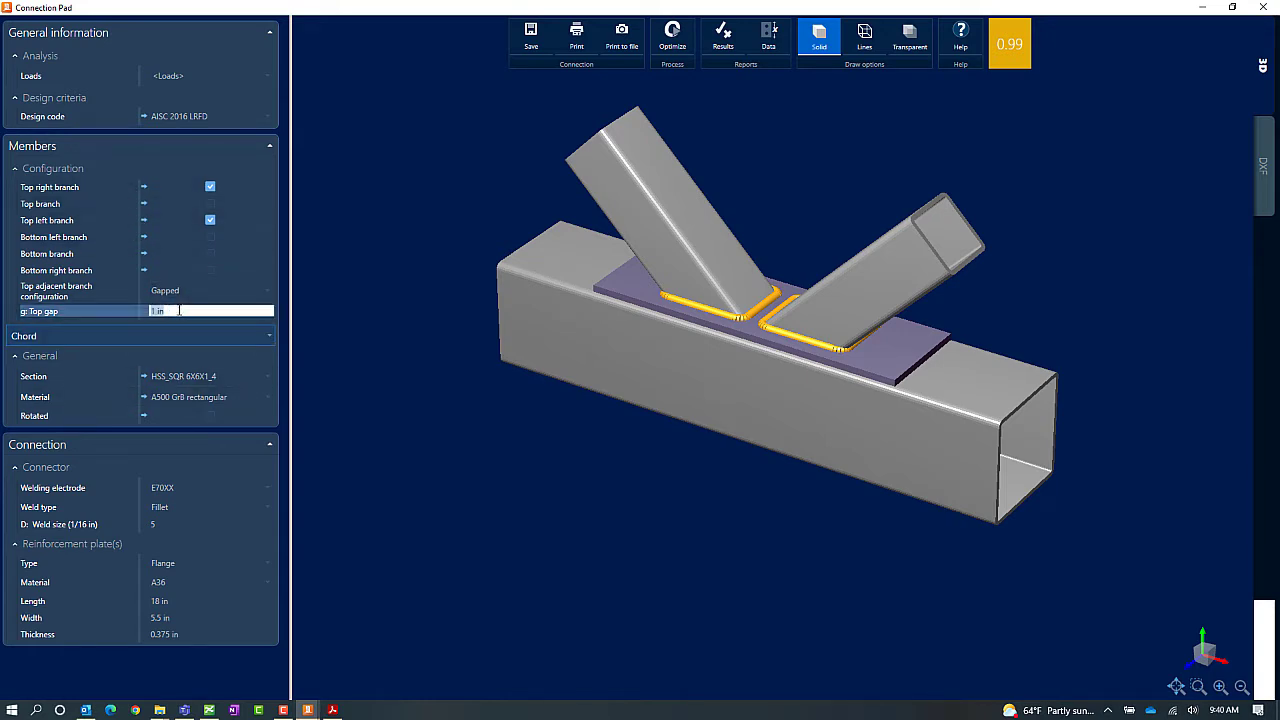
{"action": "type", "text": "1.5"}
{"action": "key", "text": "Return"}
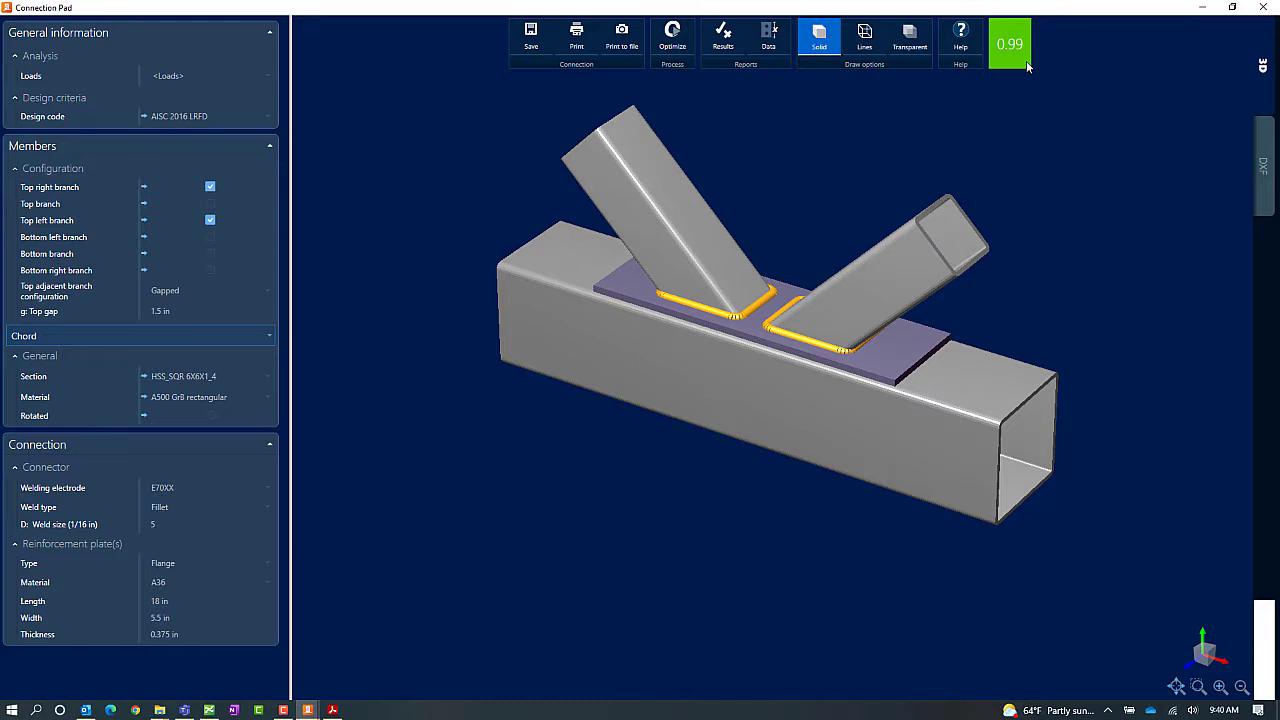
{"action": "left_click", "coordinate": [1268, 200]}
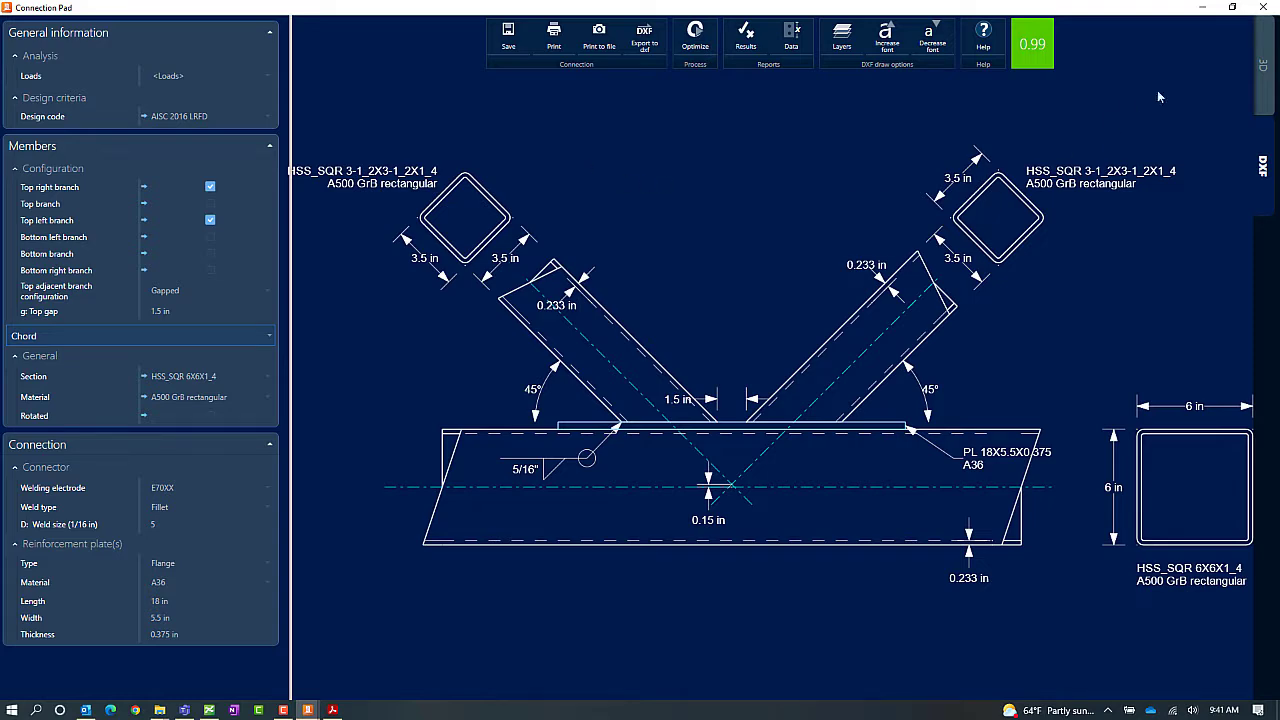
Close the Connection Pad after reviewing the DXF drawing, returning to joint 2 in RCSA_Truss
{"action": "left_click", "coordinate": [1260, 8]}
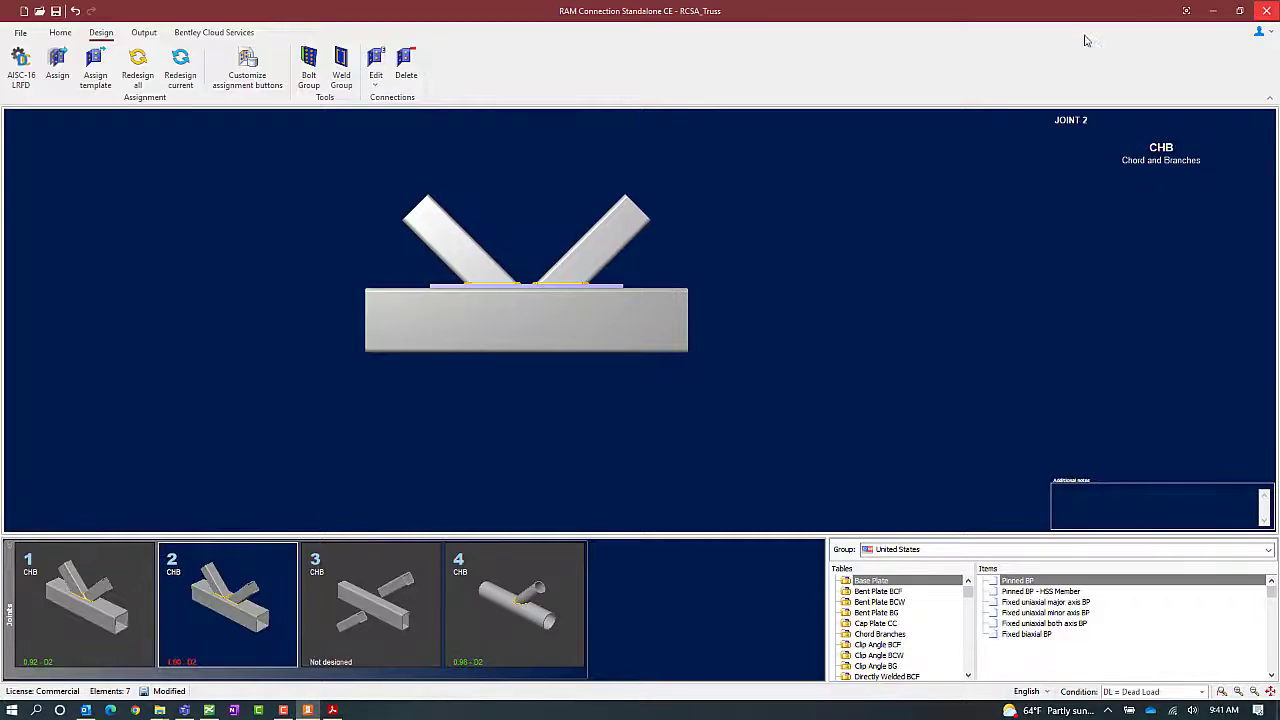